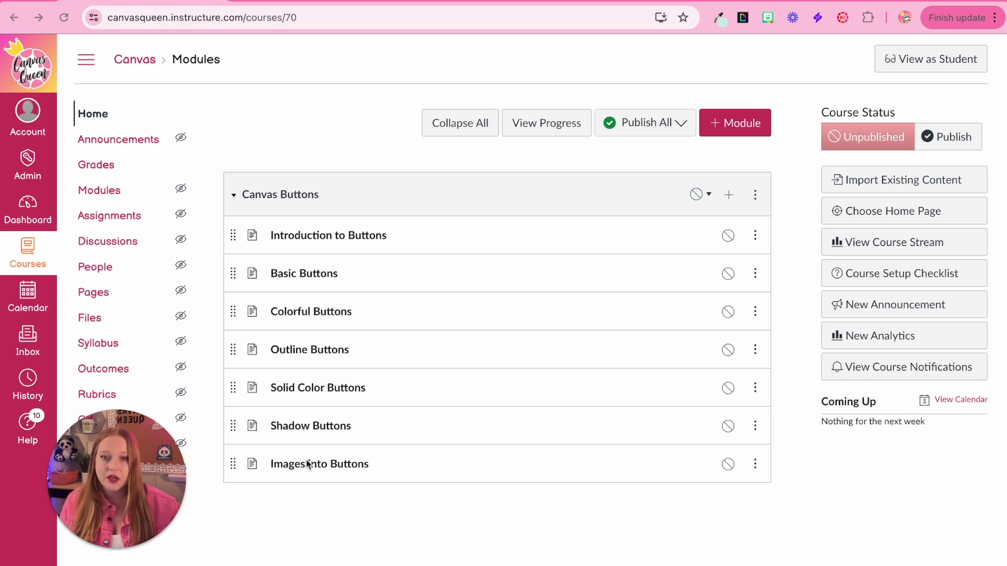
# Scroll the Modules page to review the Canvas Buttons module's lesson pages
pyautogui.scroll(5, 310, 506)
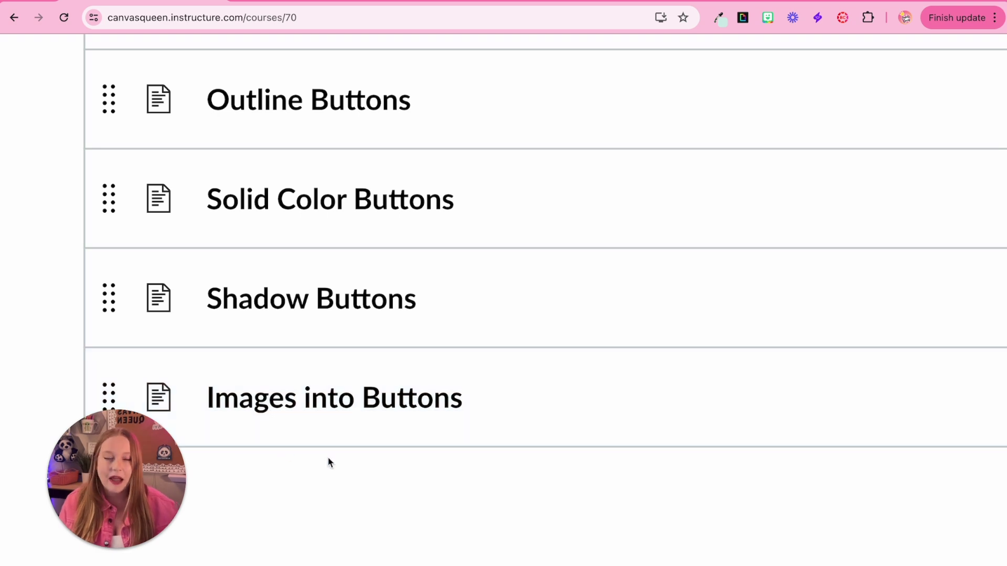
pyautogui.scroll(-5, 329, 463)
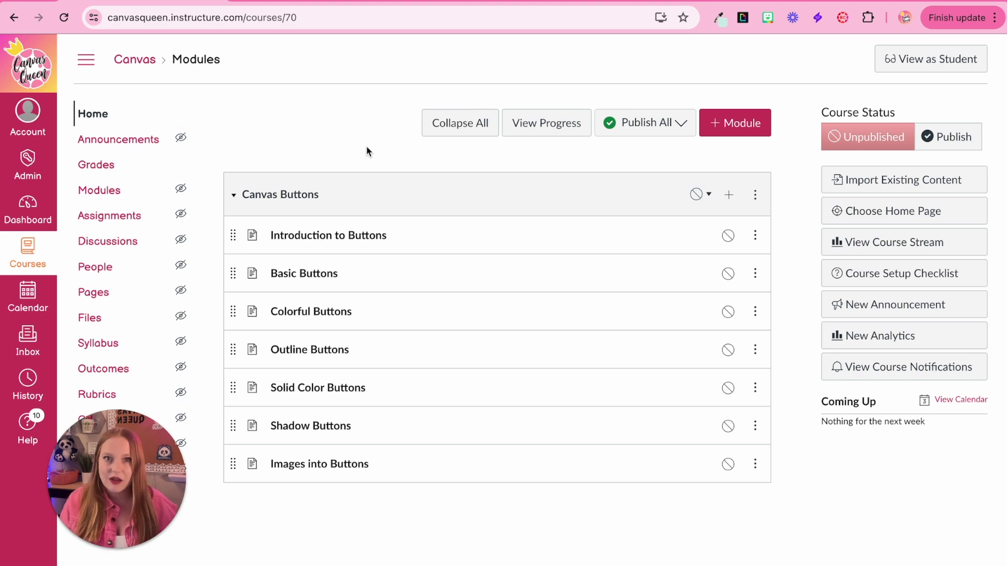
pyautogui.click(328, 235)
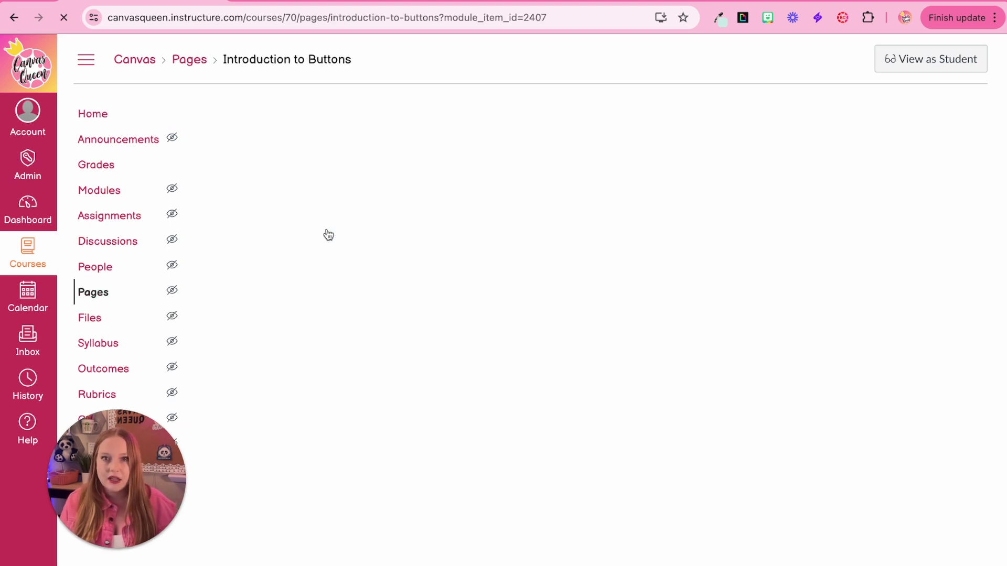
pyautogui.scroll(5, 329, 233)
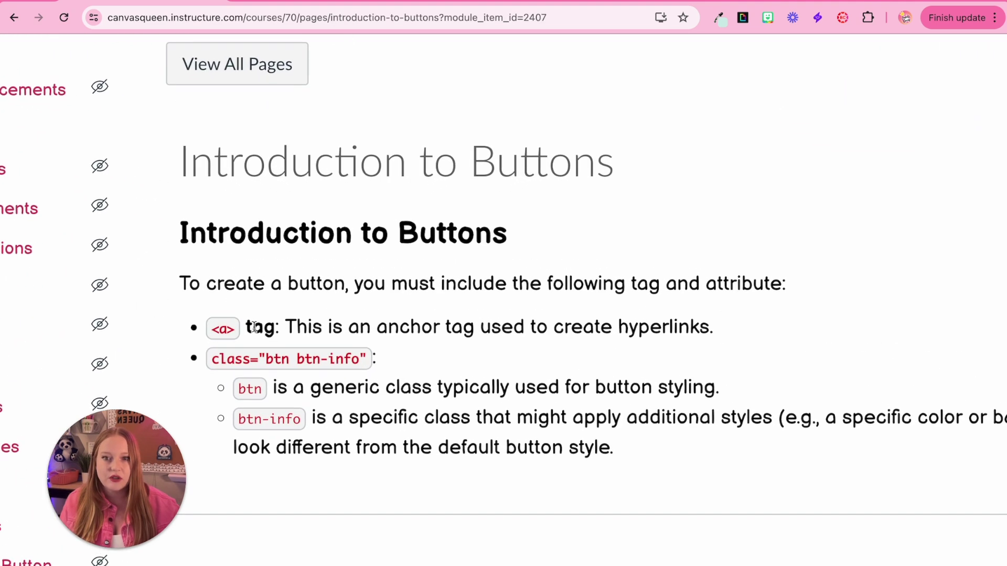
pyautogui.scroll(-1, 390, 451)
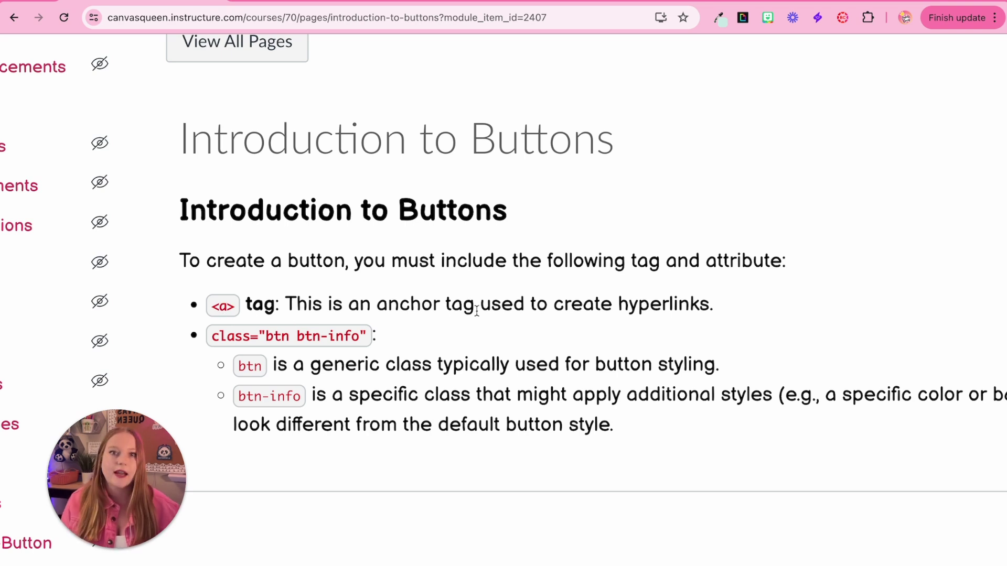
pyautogui.scroll(-1, 477, 311)
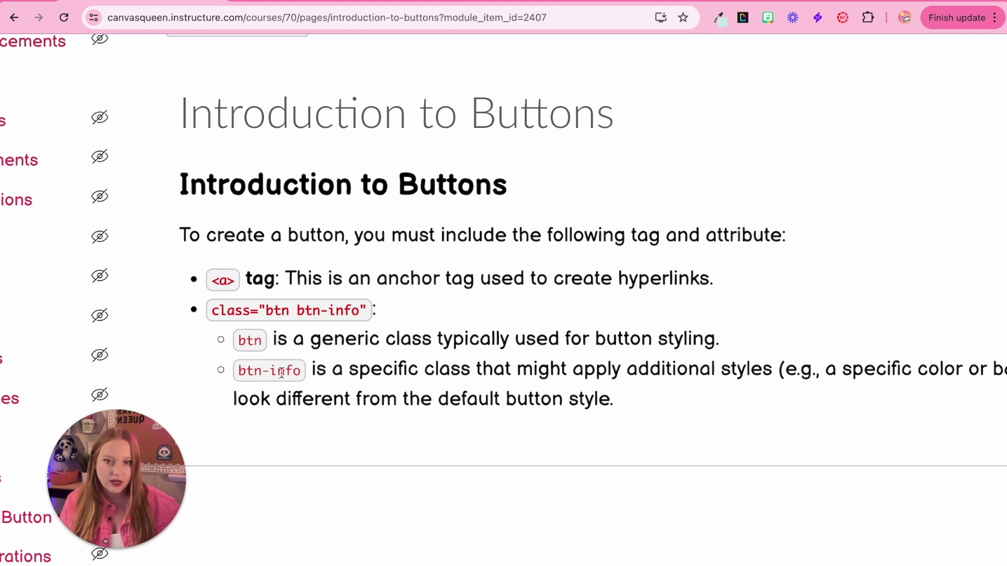
pyautogui.hscroll(3, 456, 383)
pyautogui.hscroll(2, 458, 386)
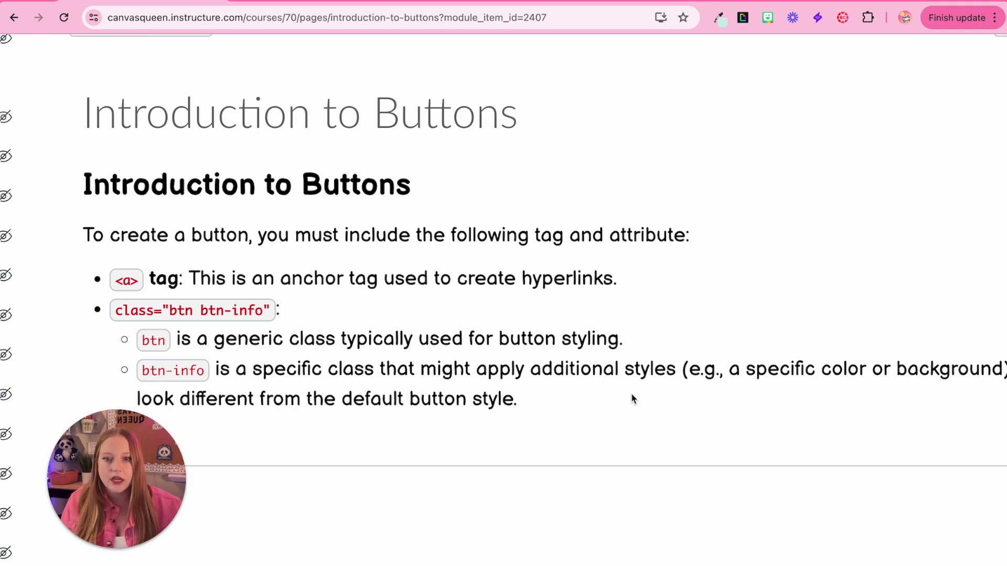
pyautogui.scroll(-3, 630, 392)
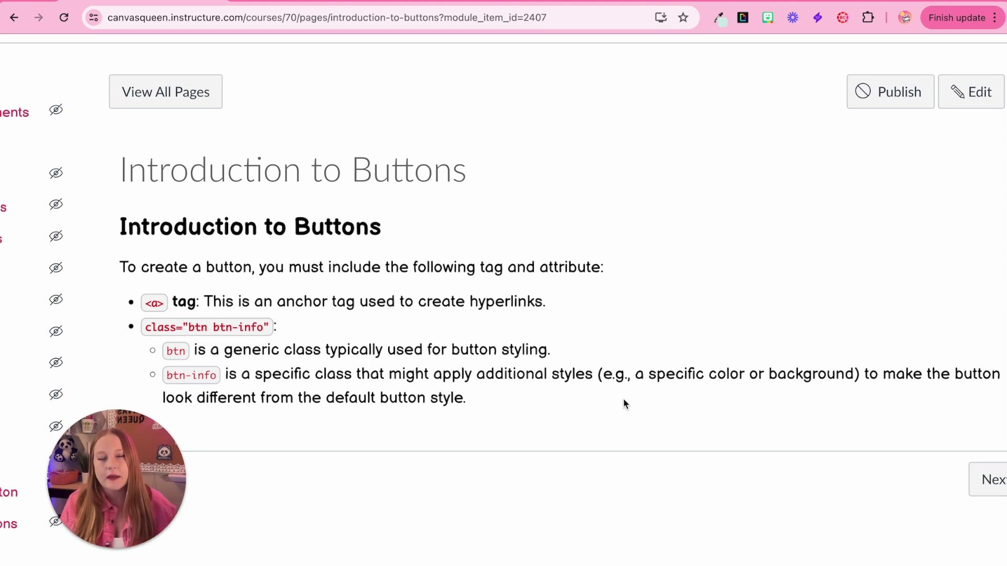
pyautogui.scroll(-2, 623, 398)
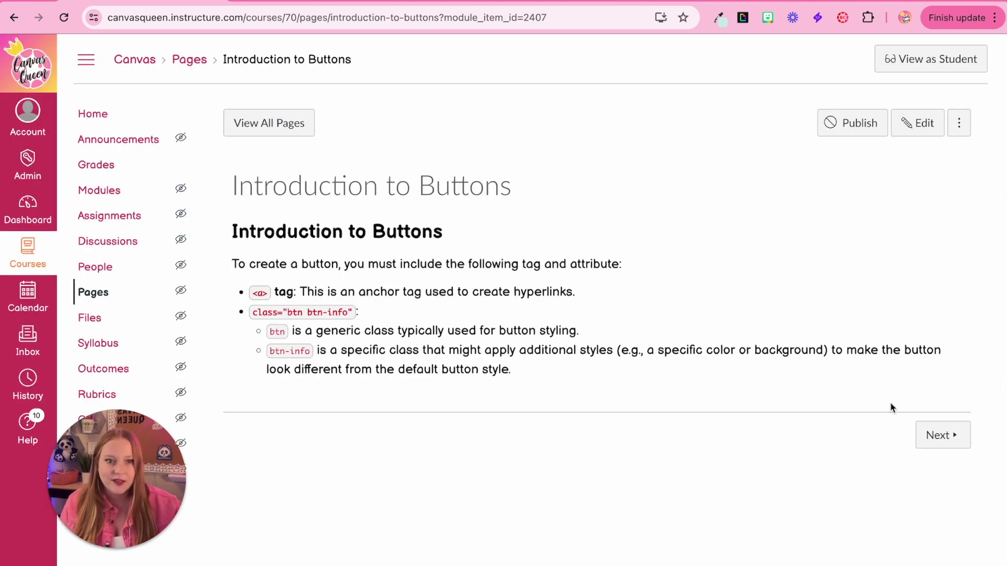
# Go to the Basic Buttons lesson page and look over its button size examples
pyautogui.click(924, 442)
pyautogui.scroll(-3, 924, 443)
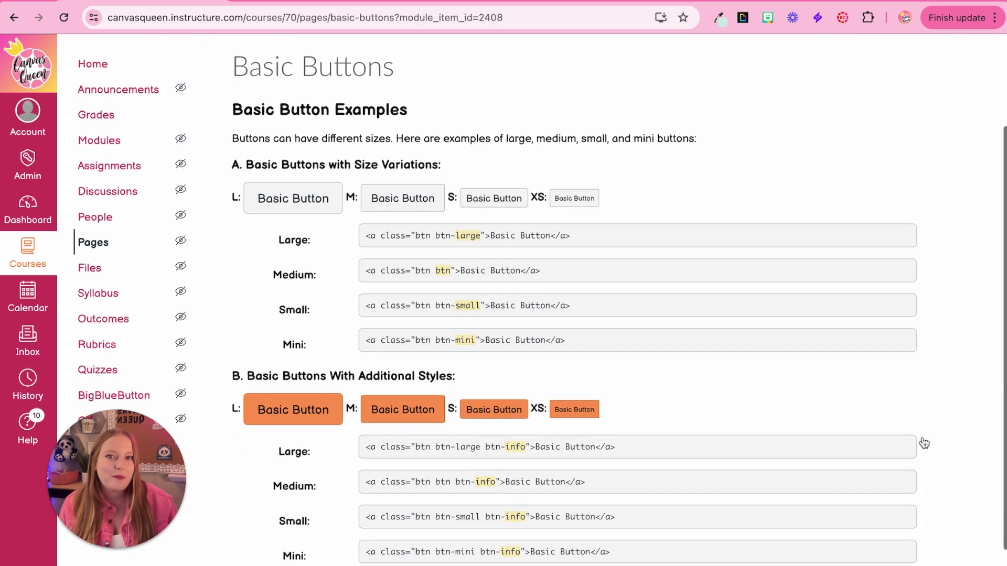
pyautogui.scroll(3, 363, 163)
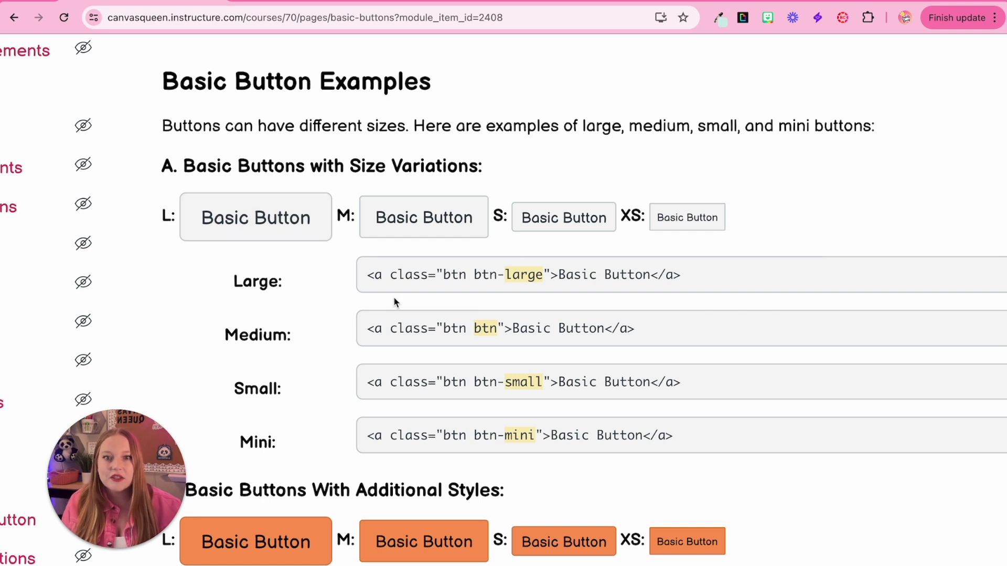
pyautogui.scroll(1, 393, 296)
# Inspect the Large button code line, highlighting the whole line and then its anchor tag
pyautogui.moveTo(367, 275); pyautogui.dragTo(625, 293)
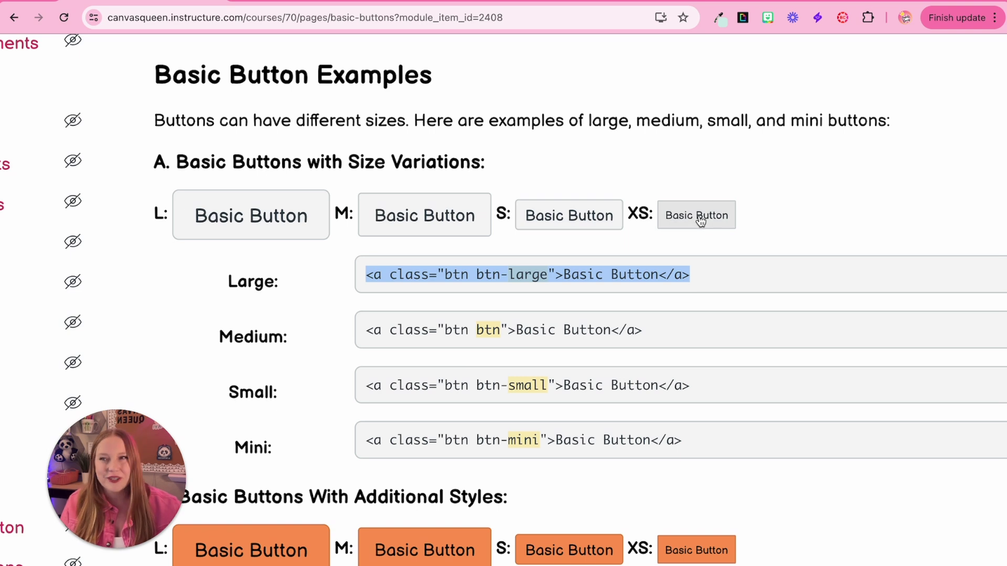
pyautogui.scroll(-1, 701, 221)
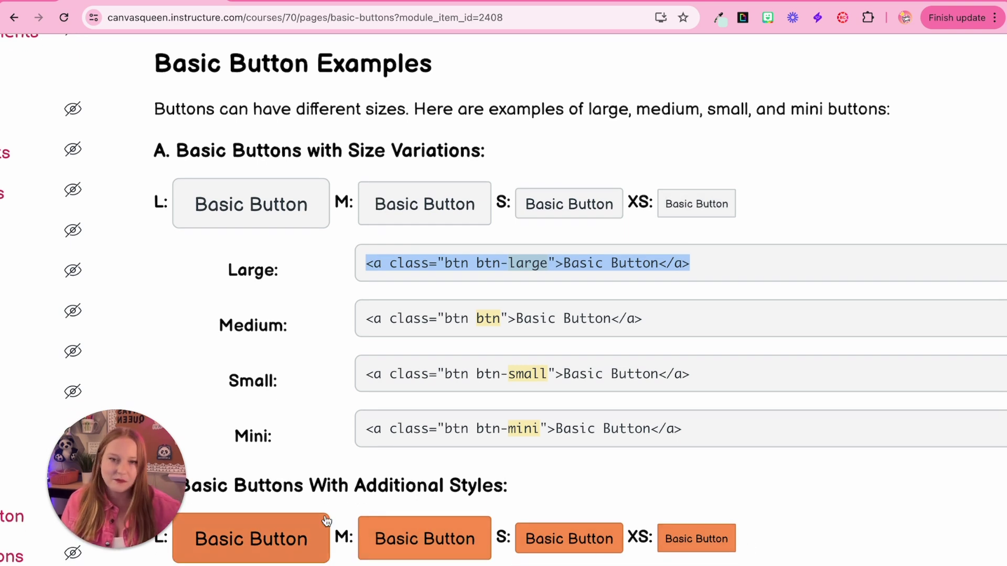
pyautogui.click(390, 280)
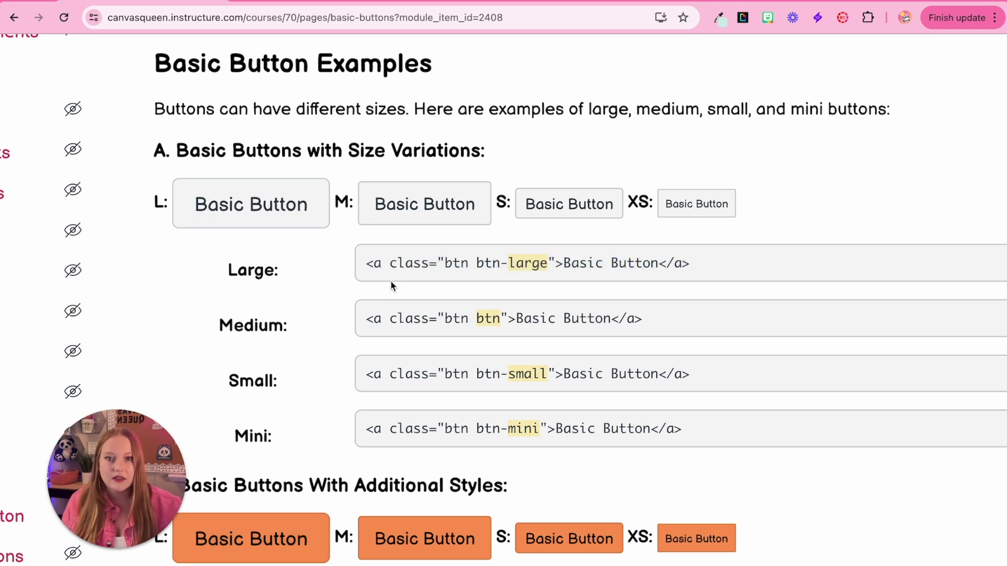
pyautogui.scroll(5, 390, 280)
pyautogui.hscroll(3, 390, 280)
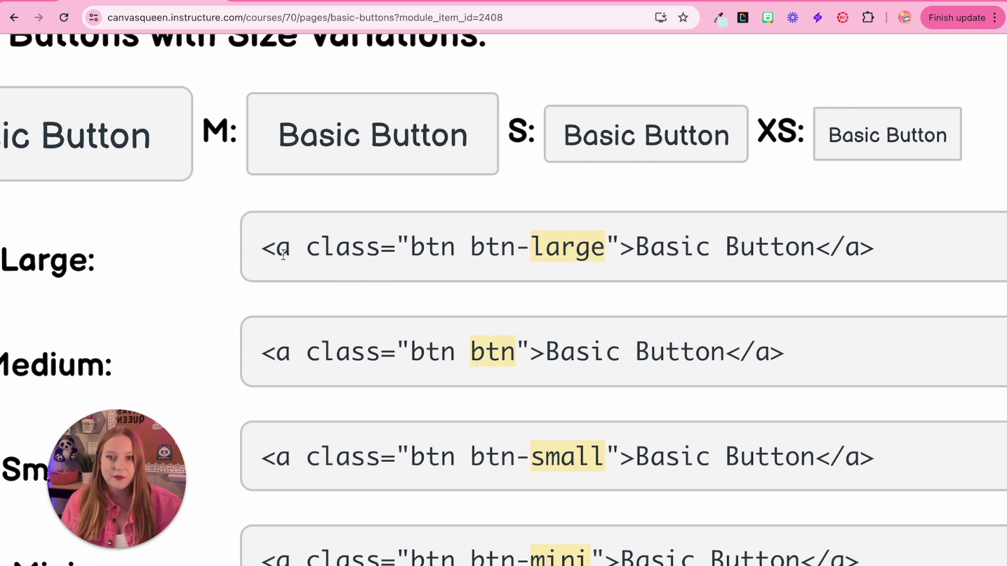
pyautogui.doubleClick(278, 249)
pyautogui.click(320, 251)
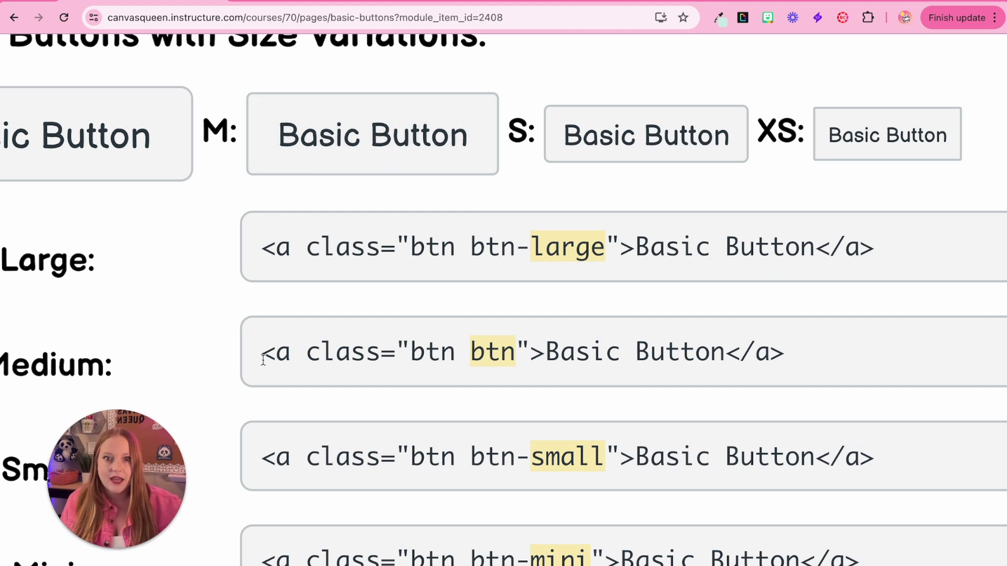
pyautogui.scroll(-1, 559, 257)
pyautogui.scroll(-3, 559, 257)
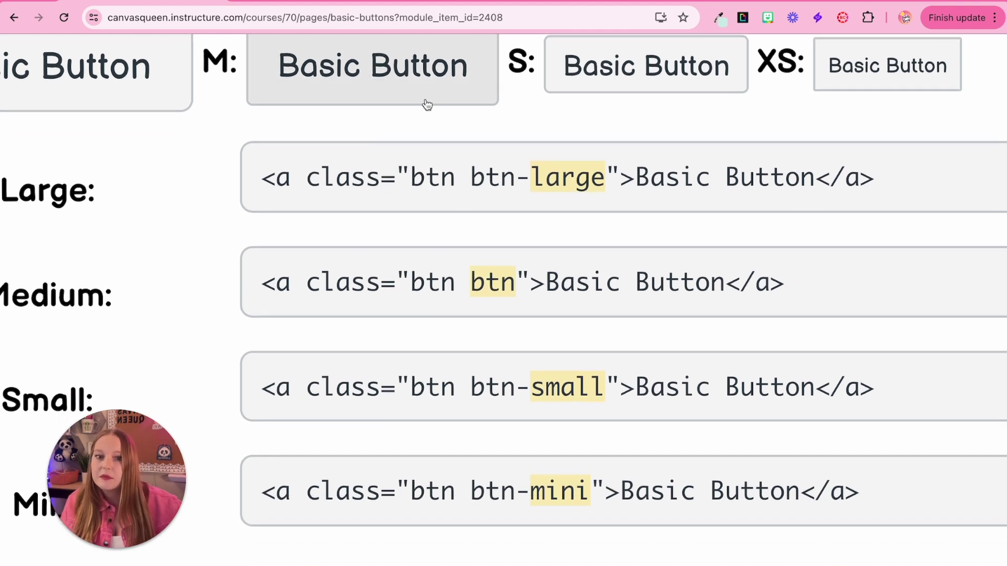
pyautogui.scroll(-1, 620, 337)
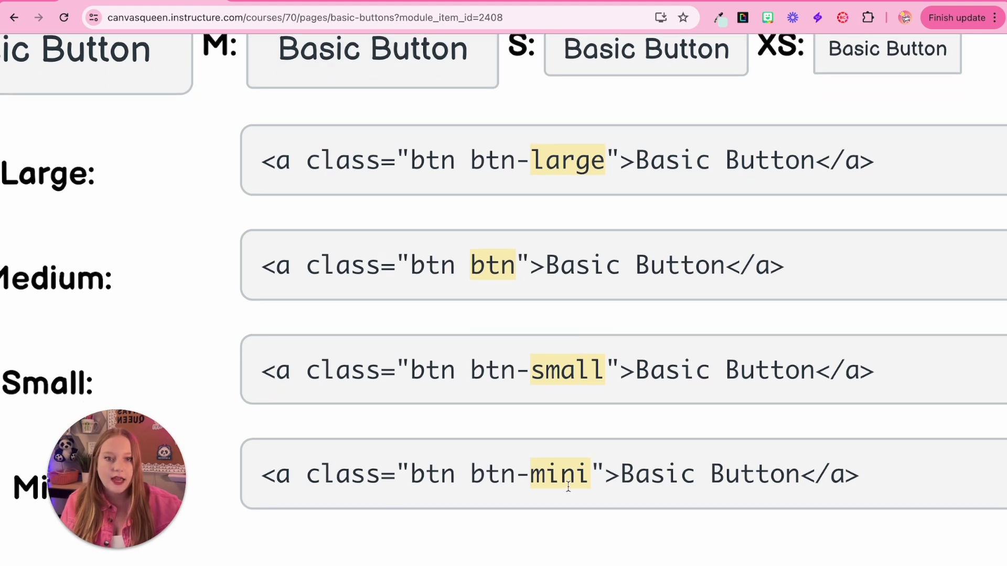
pyautogui.scroll(-3, 568, 485)
pyautogui.scroll(-1, 569, 487)
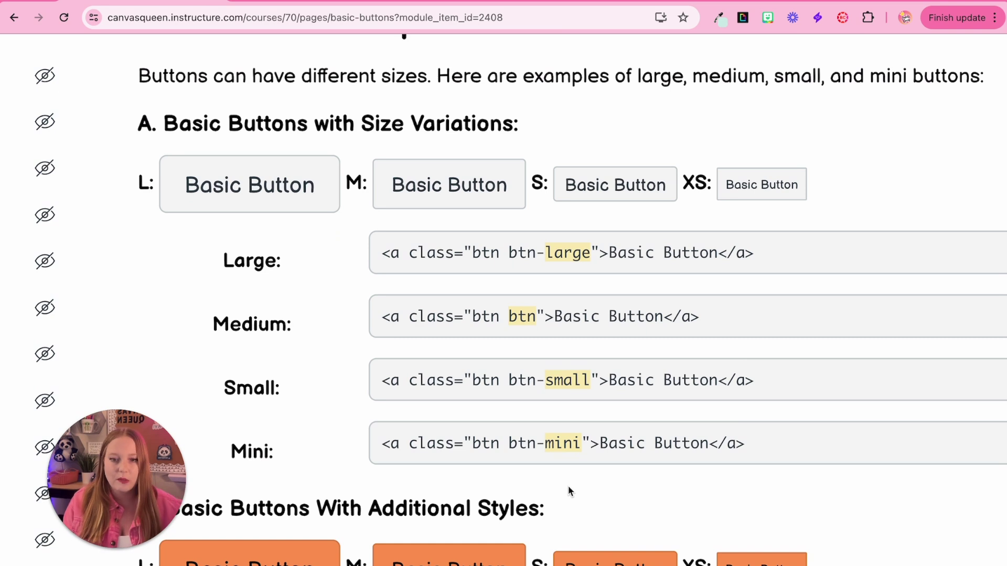
pyautogui.scroll(-5, 568, 485)
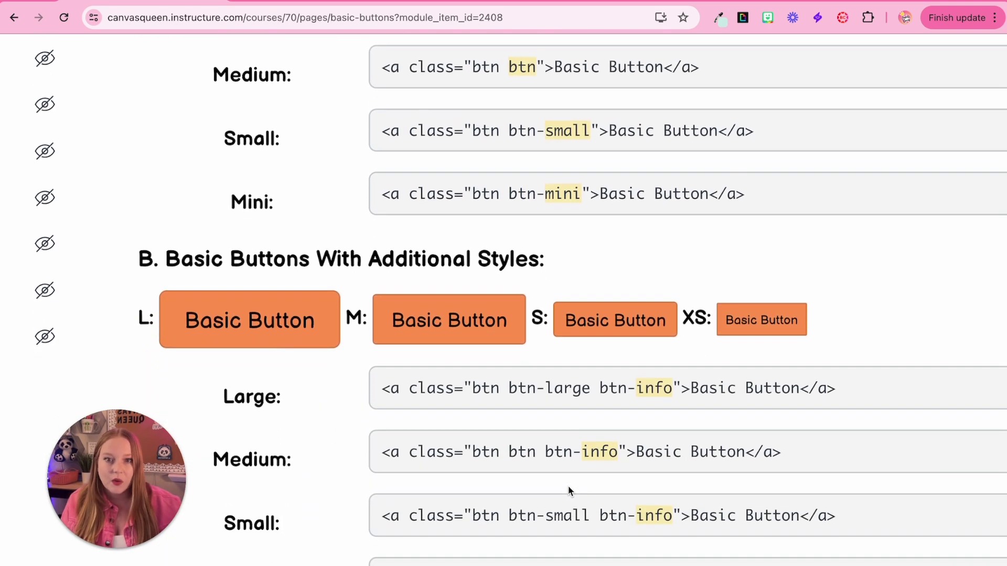
pyautogui.scroll(-3, 568, 486)
pyautogui.moveTo(672, 298); pyautogui.dragTo(599, 298)
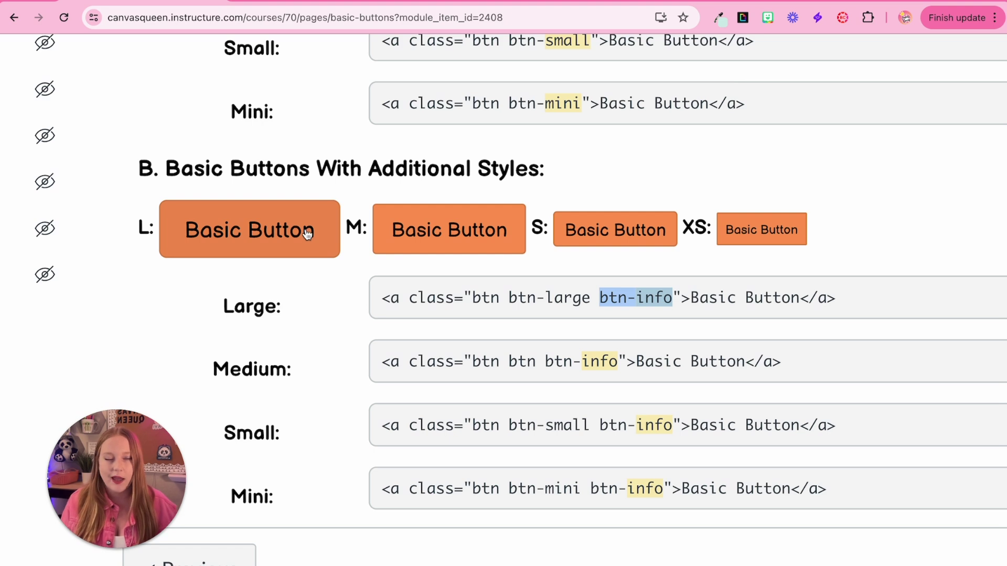
pyautogui.scroll(-5, 307, 234)
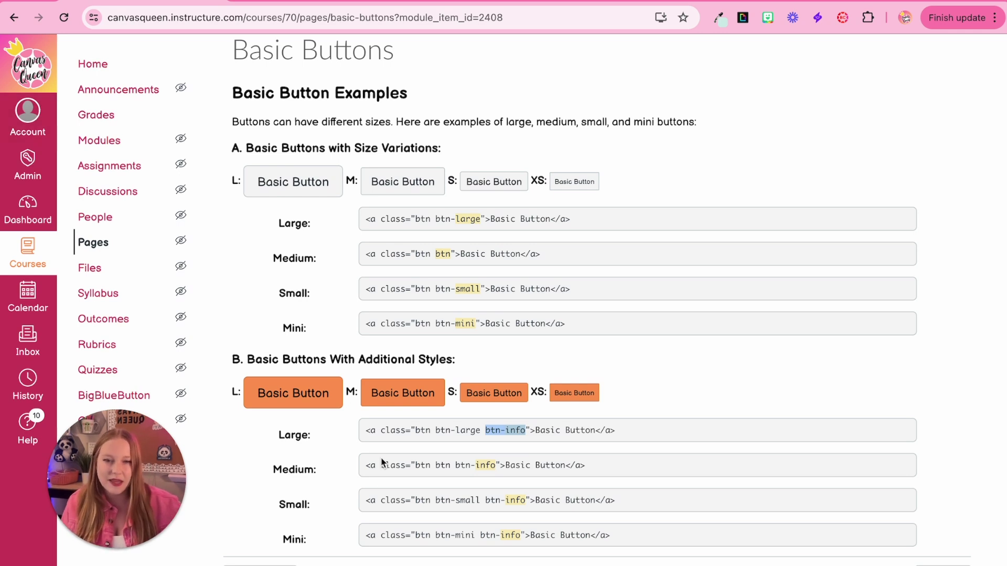
pyautogui.scroll(4, 382, 462)
pyautogui.scroll(-2, 717, 316)
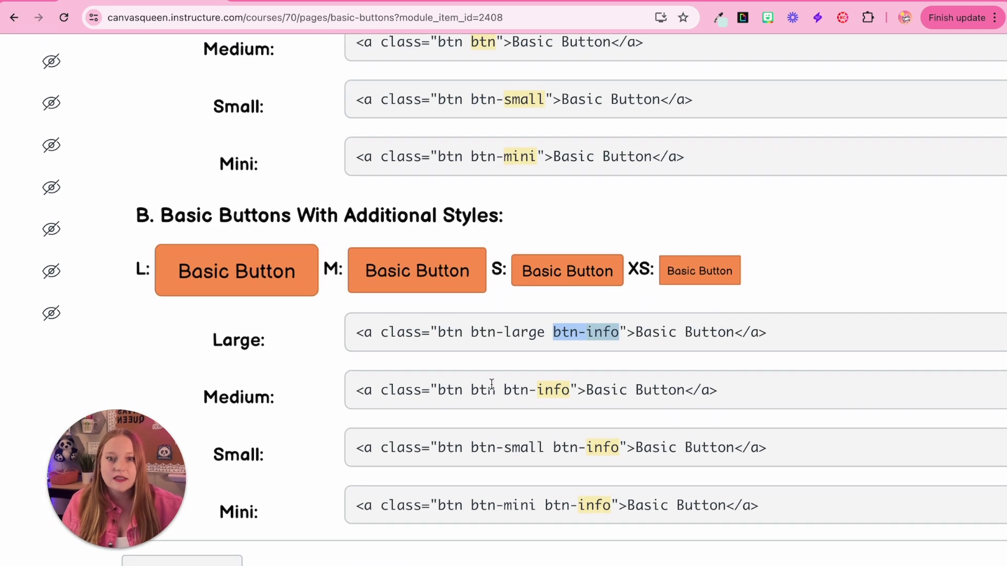
pyautogui.scroll(2, 525, 444)
pyautogui.scroll(-3, 487, 141)
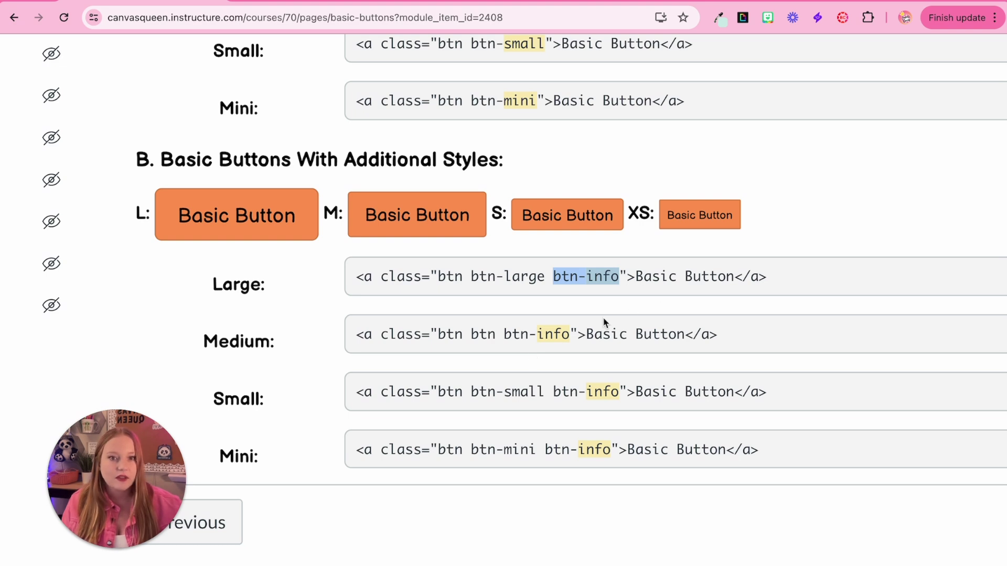
pyautogui.scroll(-1, 640, 367)
pyautogui.press('super+0')
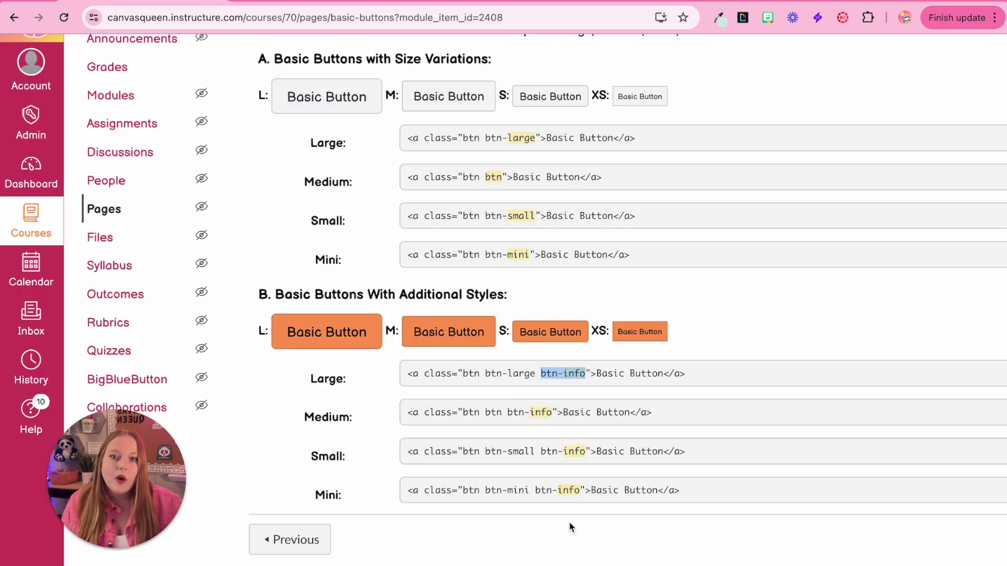
pyautogui.press('super+minus')
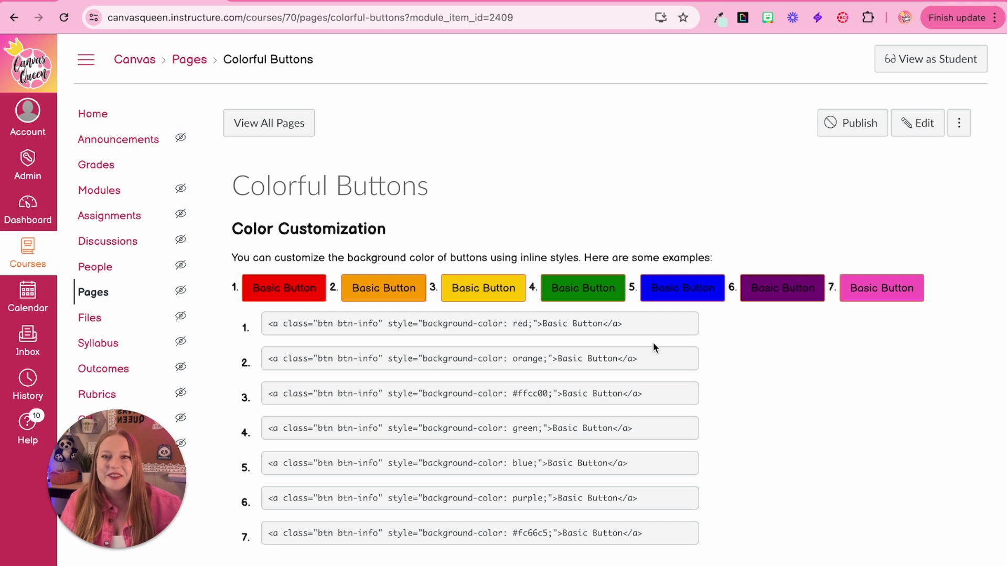
pyautogui.scroll(-1, 653, 342)
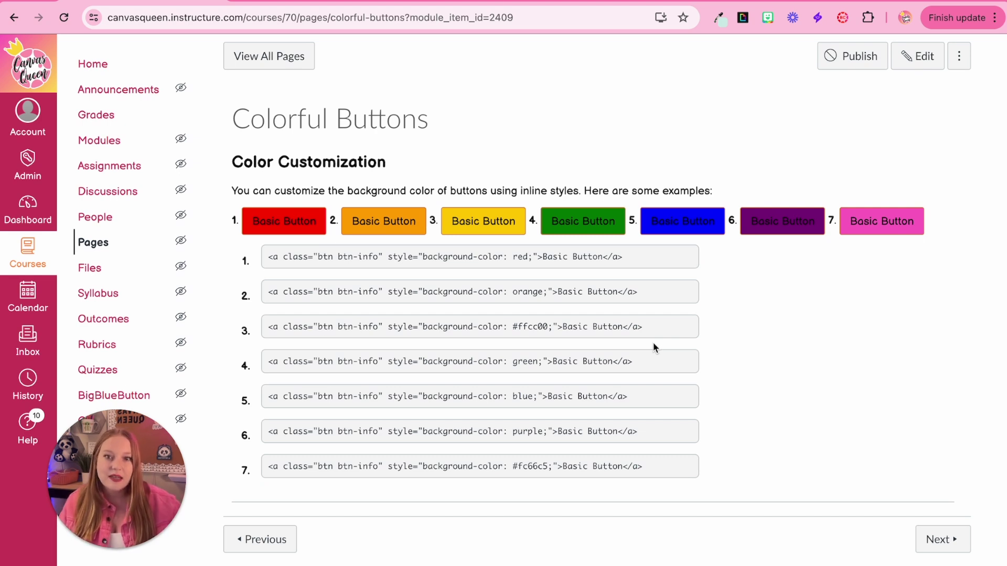
pyautogui.doubleClick(393, 257)
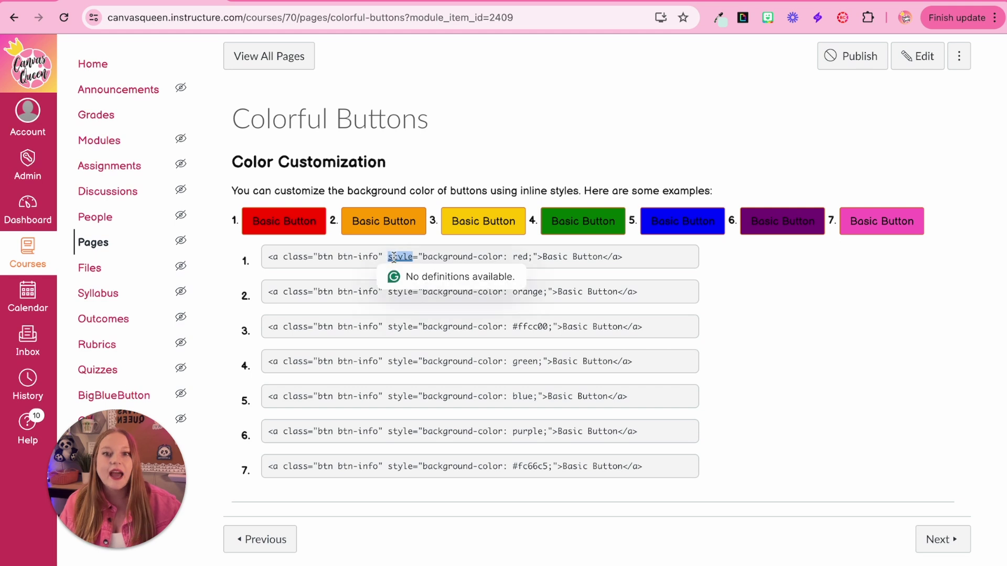
pyautogui.click(300, 288)
pyautogui.scroll(1, 300, 289)
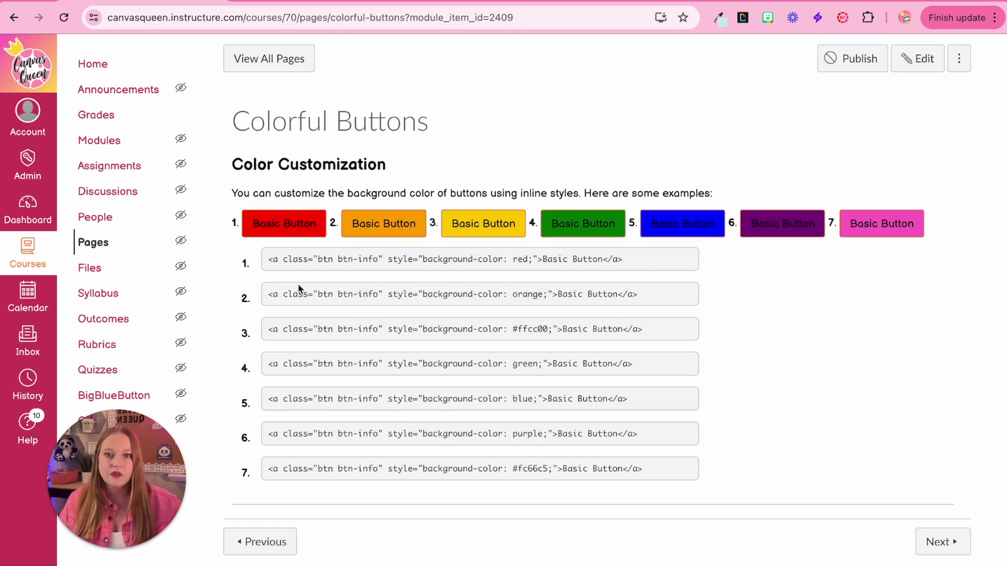
pyautogui.scroll(5, 297, 284)
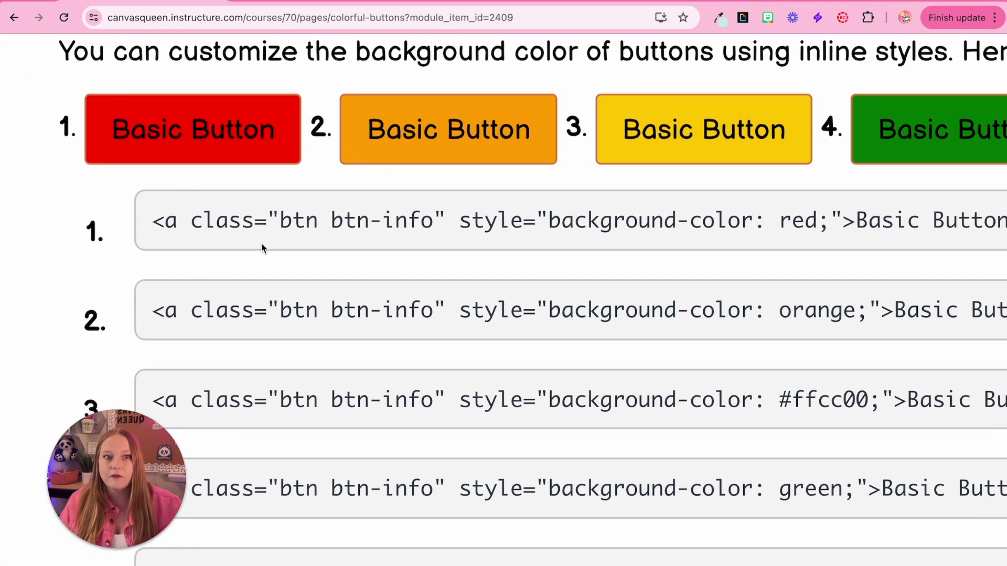
pyautogui.hscroll(1, 261, 244)
pyautogui.moveTo(147, 220); pyautogui.dragTo(455, 225)
pyautogui.hscroll(3, 513, 241)
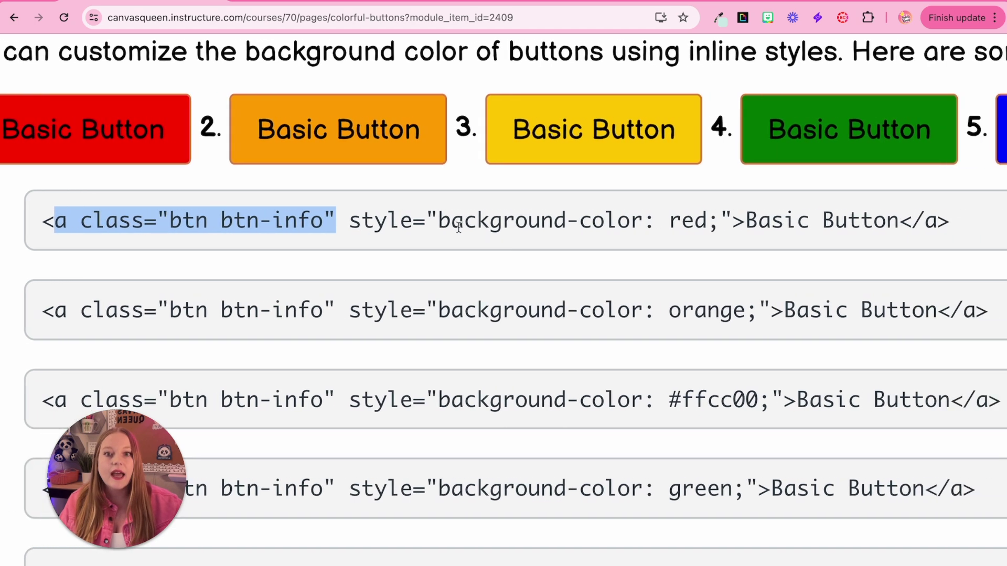
pyautogui.moveTo(351, 219); pyautogui.dragTo(721, 223)
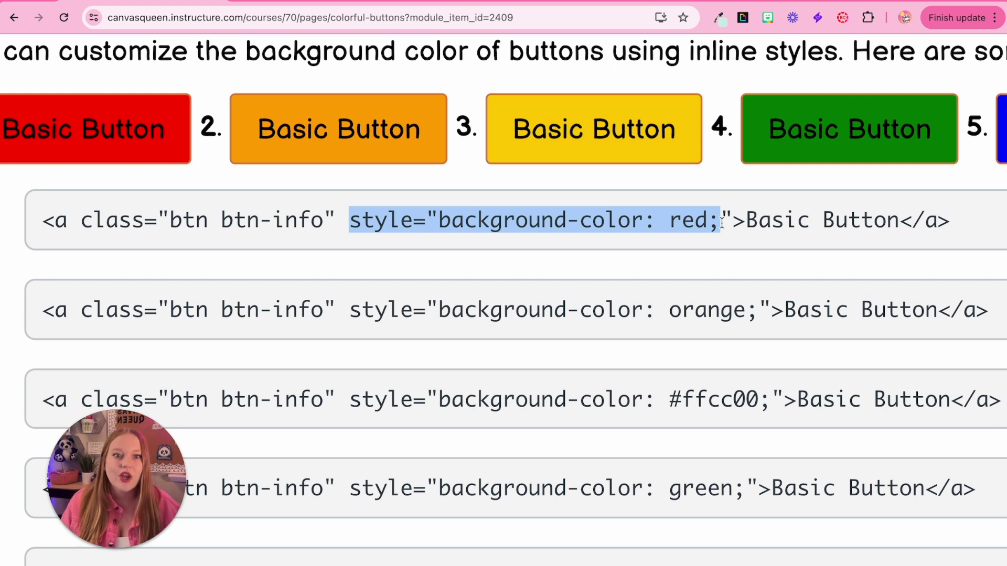
pyautogui.click(686, 223)
pyautogui.doubleClick(700, 401)
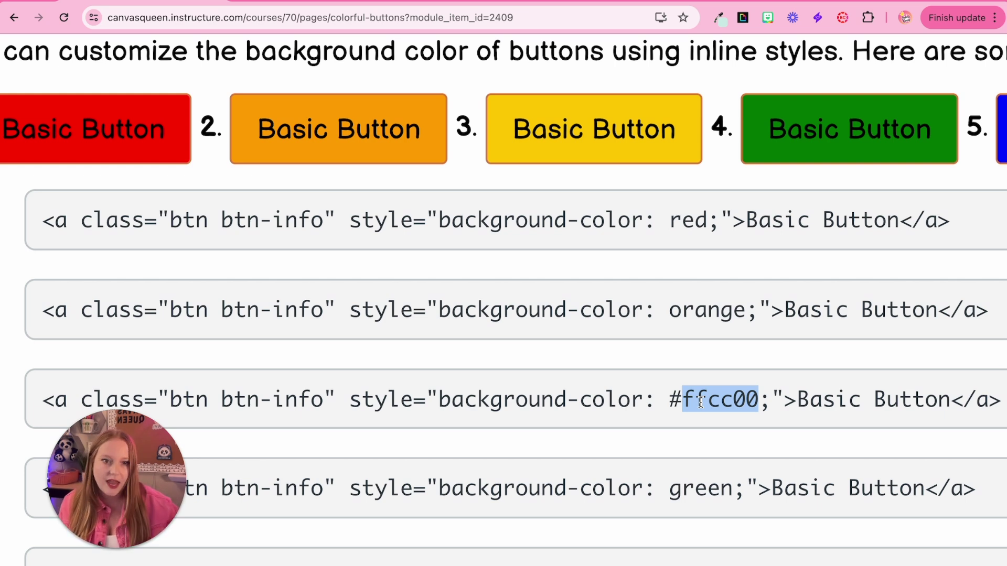
pyautogui.scroll(-4, 700, 402)
pyautogui.doubleClick(706, 550)
pyautogui.scroll(-5, 706, 553)
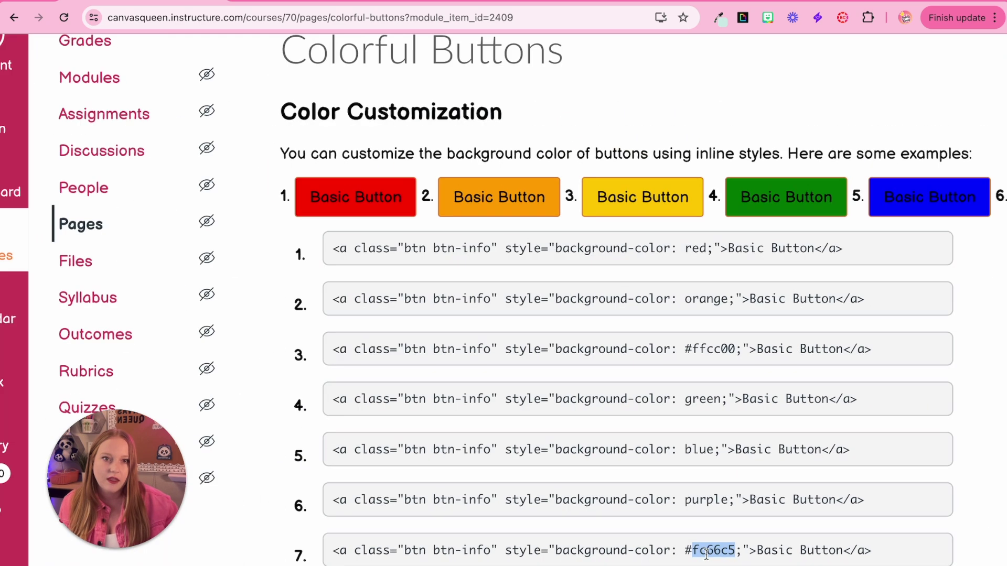
pyautogui.hscroll(6, 978, 331)
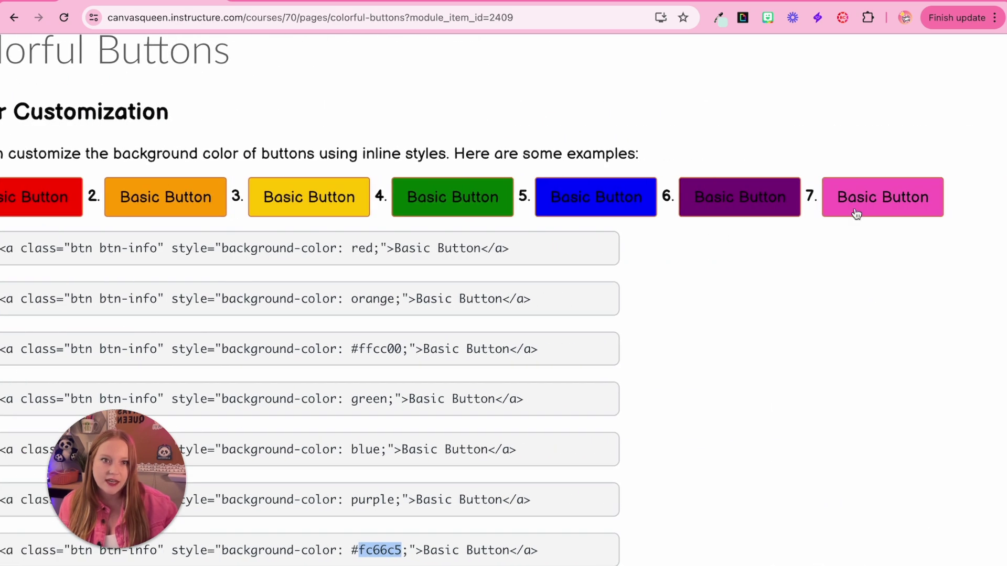
pyautogui.scroll(-3, 780, 400)
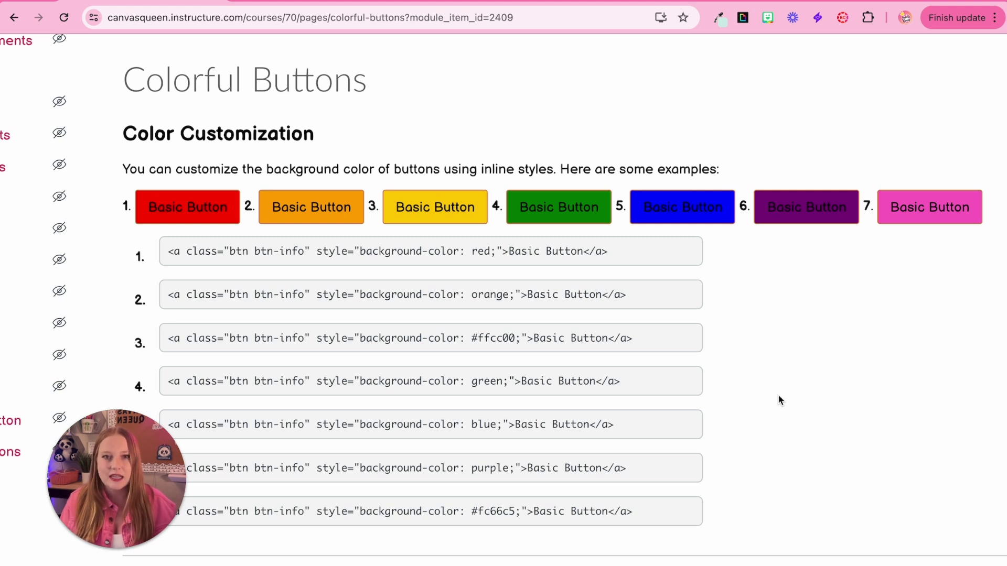
pyautogui.tripleClick(486, 257)
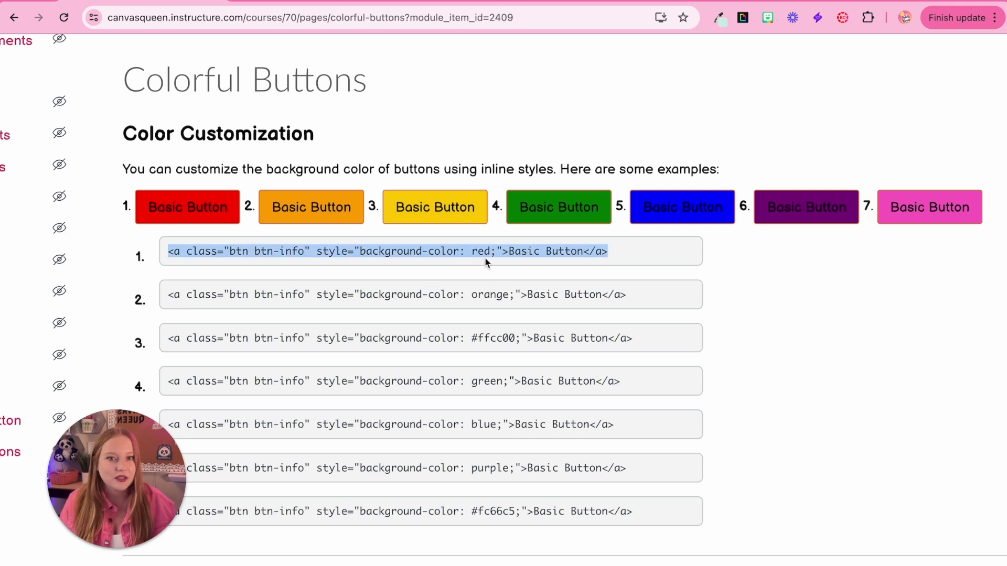
pyautogui.doubleClick(484, 257)
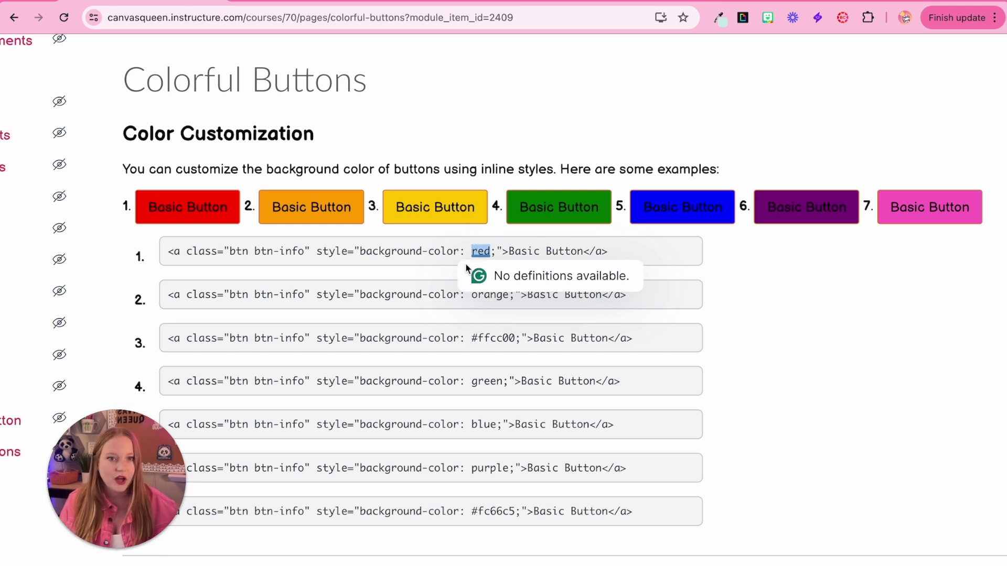
pyautogui.click(778, 335)
pyautogui.hotkey('ctrl', '0')
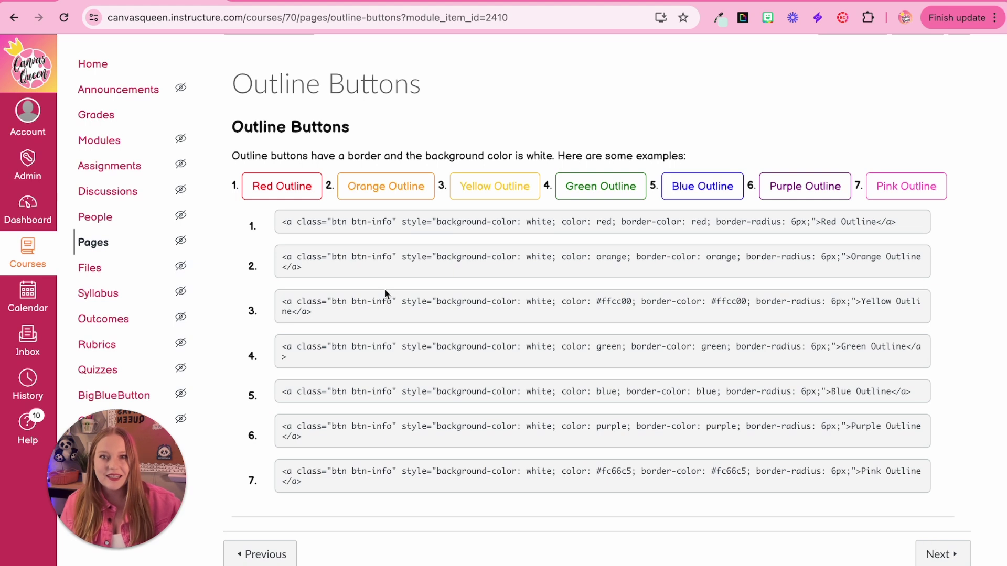
# Zoom in on the Outline Buttons page and highlight the white background value
pyautogui.hotkey('ctrl', '+')
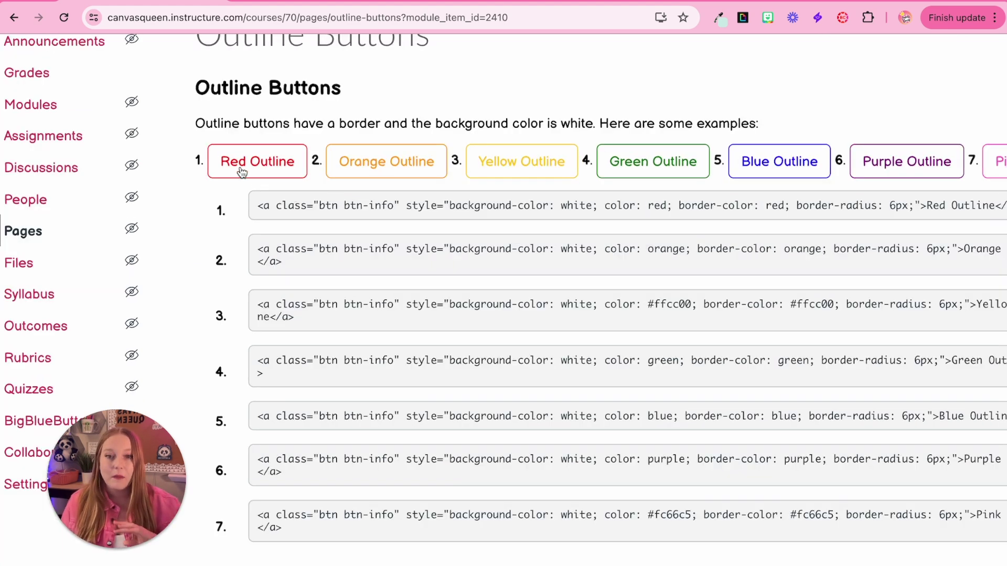
pyautogui.doubleClick(577, 205)
pyautogui.click(631, 215)
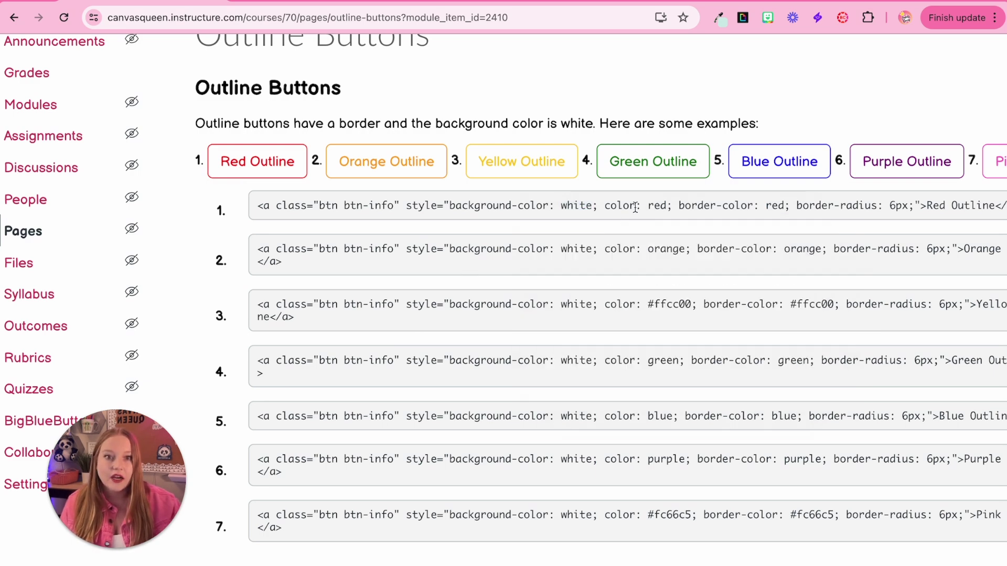
pyautogui.hotkey('ctrl', '+')
pyautogui.scroll(3, 635, 207)
pyautogui.hscroll(1, 634, 207)
pyautogui.scroll(2, 673, 213)
pyautogui.scroll(-2, 674, 212)
pyautogui.hscroll(2, 673, 213)
# Highlight the red border colour, the 6 border radius and the Red Outline link text
pyautogui.doubleClick(717, 202)
pyautogui.scroll(2, 724, 205)
pyautogui.hscroll(2, 724, 204)
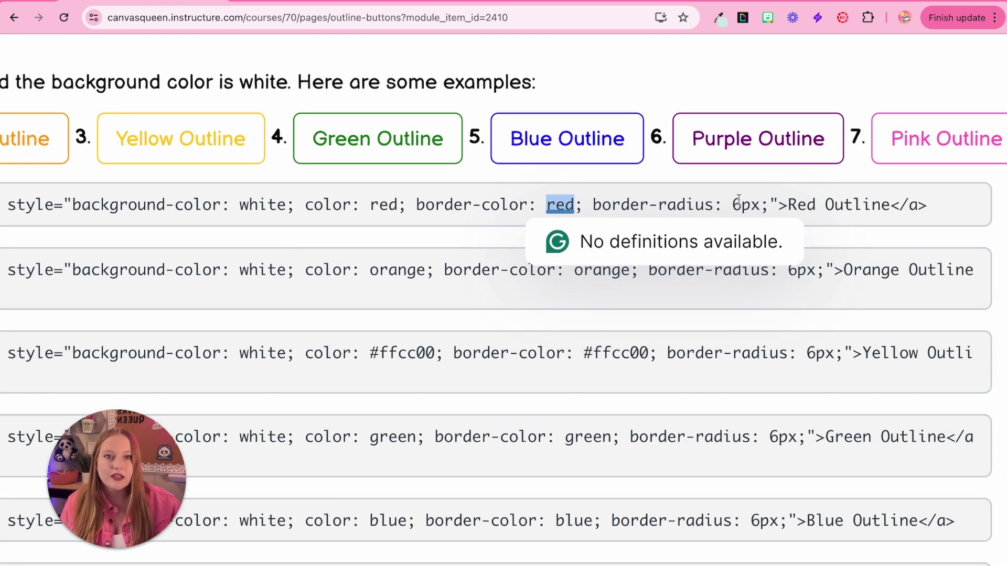
pyautogui.scroll(3, 739, 200)
pyautogui.click(738, 200)
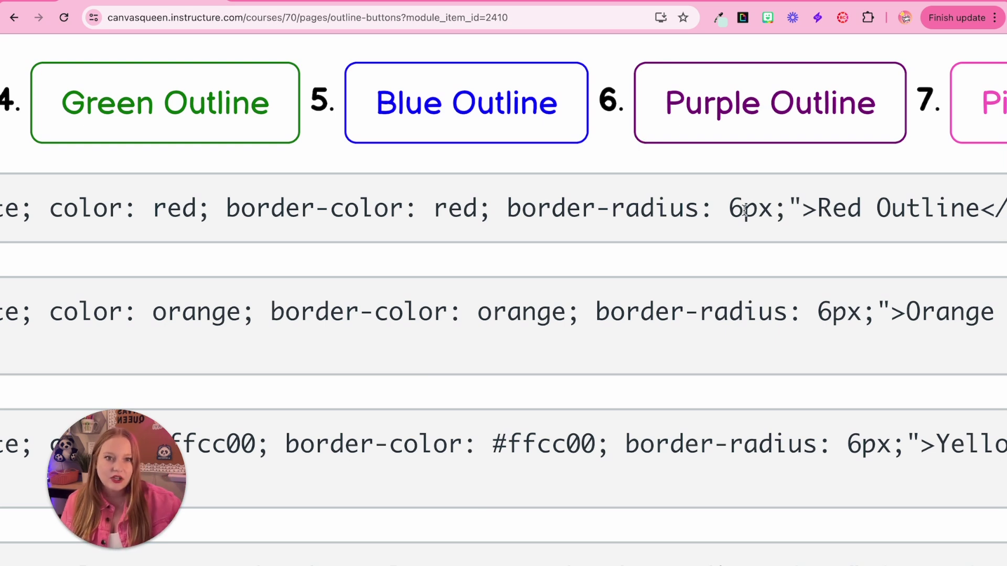
pyautogui.moveTo(743, 209); pyautogui.dragTo(729, 209)
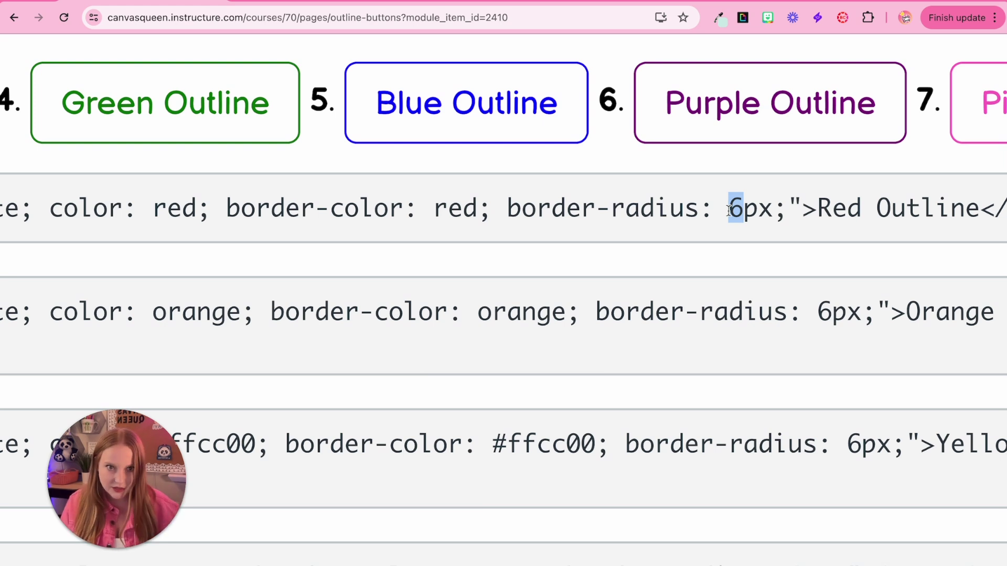
pyautogui.scroll(-5, 729, 210)
pyautogui.moveTo(779, 210); pyautogui.dragTo(874, 225)
# Highlight the white background and red text and border values, then the yellow line's #ffcc00 values
pyautogui.hscroll(-10, 873, 225)
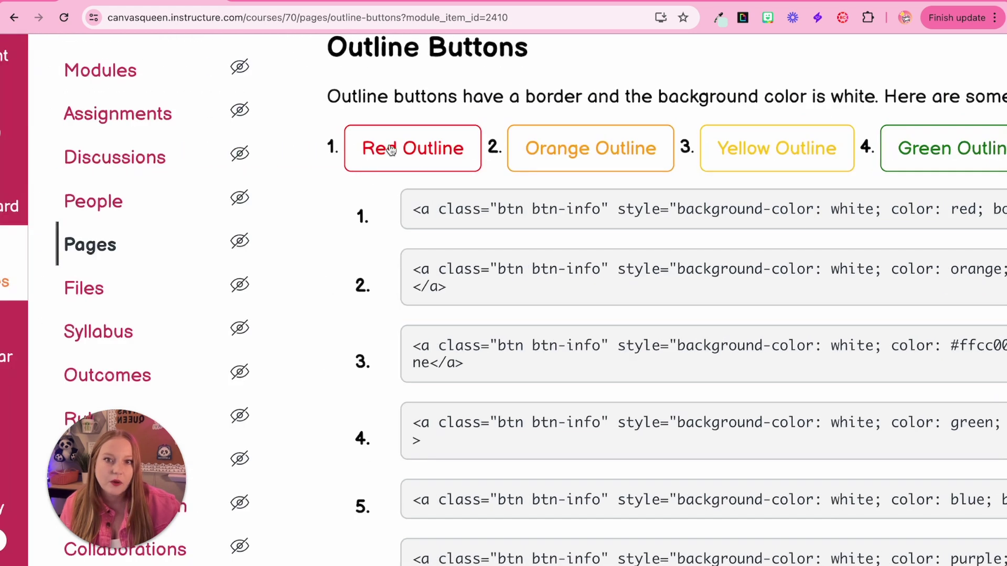
pyautogui.hscroll(10, 578, 162)
pyautogui.scroll(-3, 578, 162)
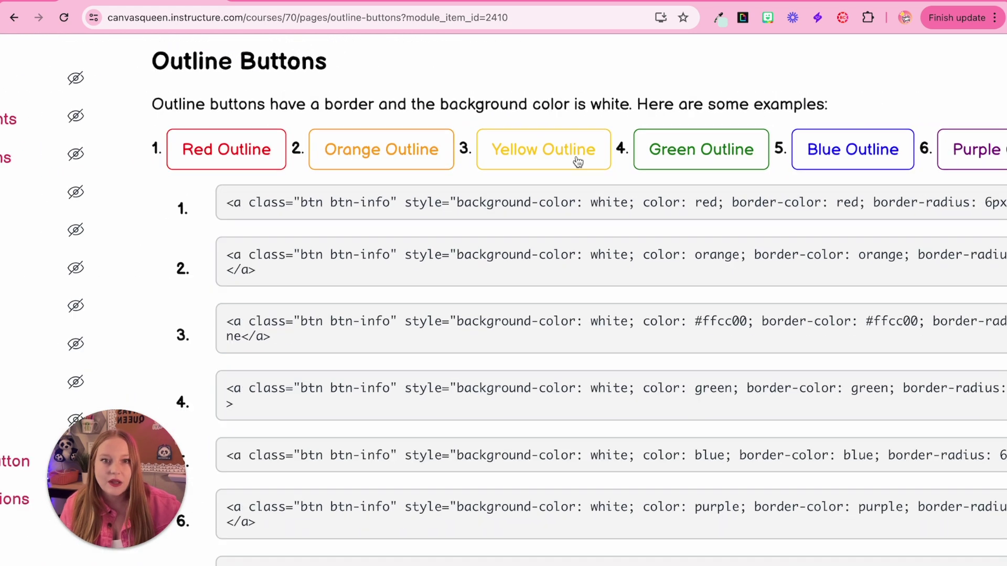
pyautogui.scroll(-3, 578, 162)
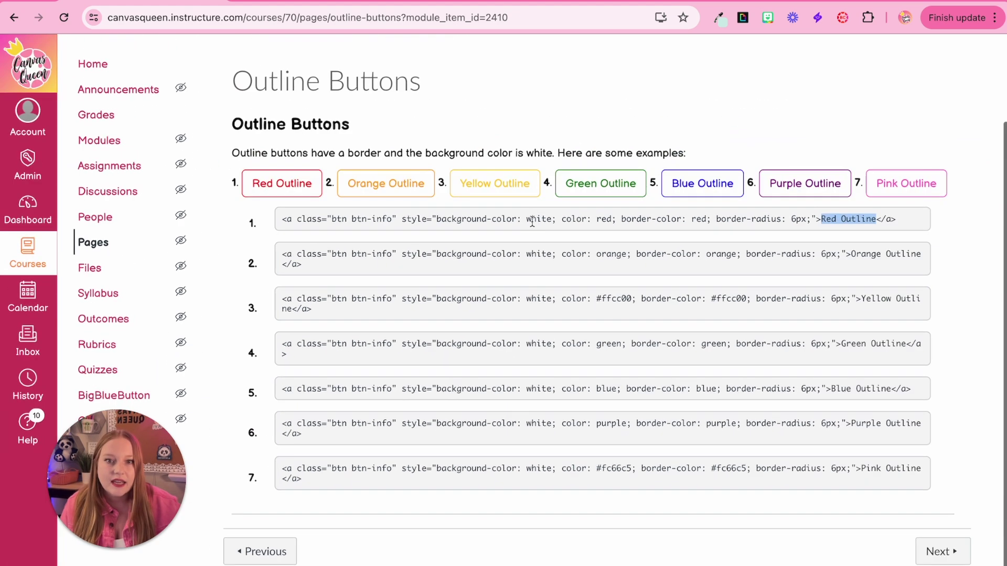
pyautogui.doubleClick(540, 219)
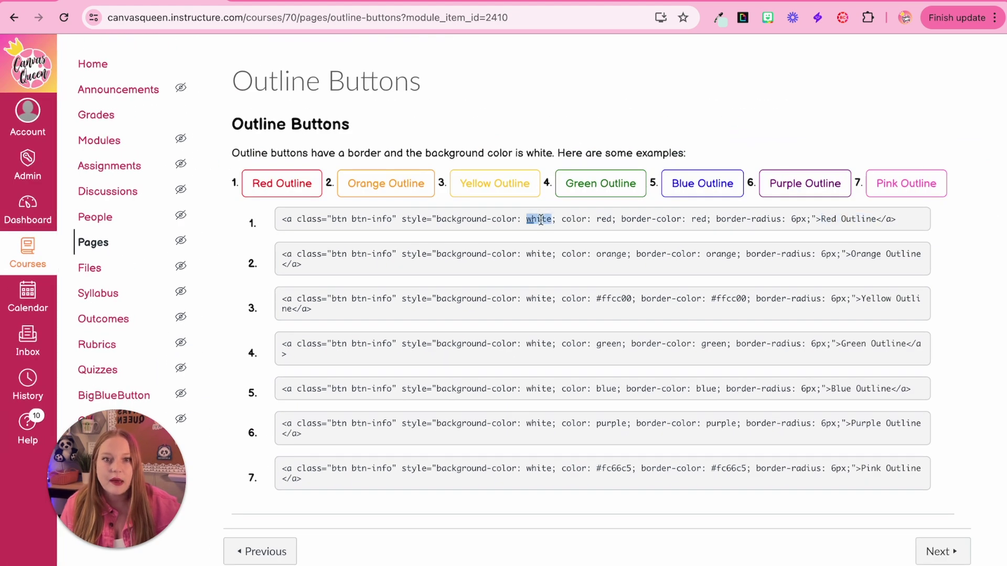
pyautogui.doubleClick(603, 220)
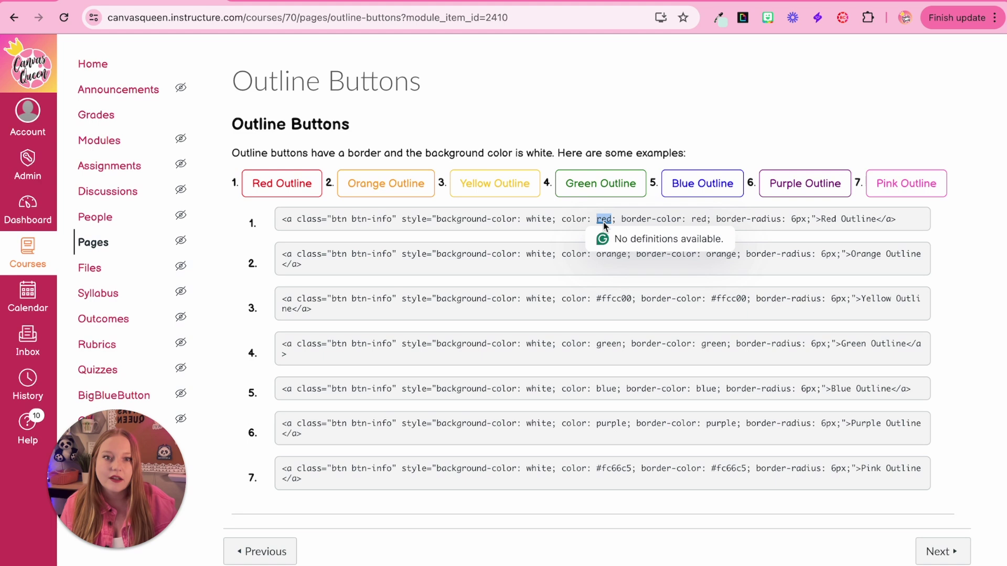
pyautogui.doubleClick(698, 219)
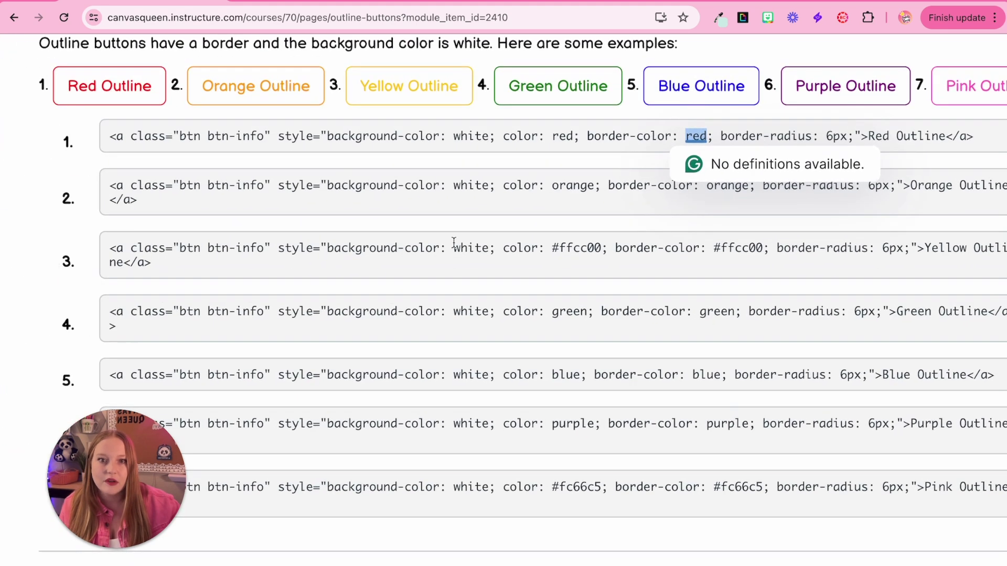
pyautogui.doubleClick(575, 249)
pyautogui.moveTo(552, 249); pyautogui.dragTo(602, 250)
pyautogui.moveTo(713, 249); pyautogui.dragTo(764, 253)
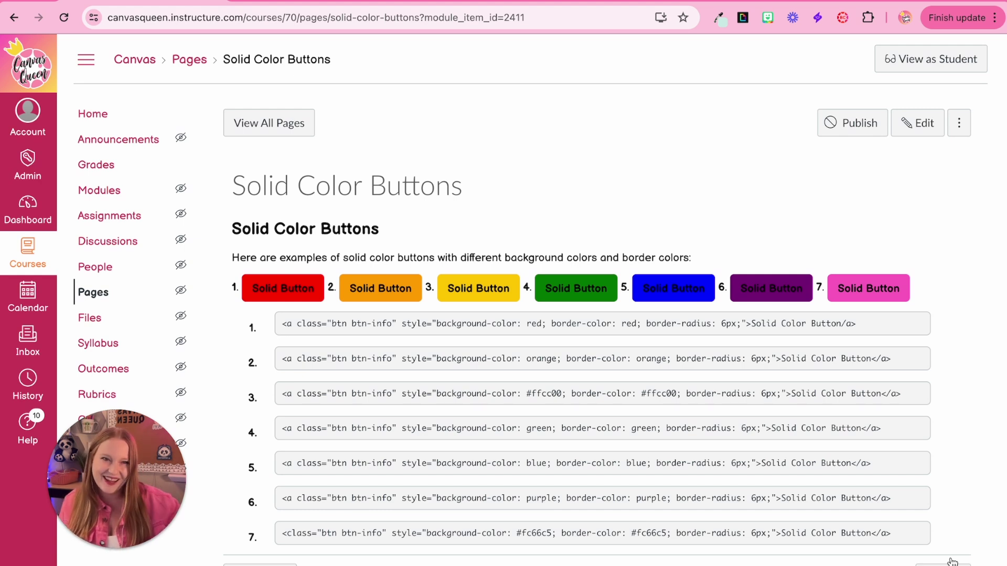
# Scroll through the Solid Color Buttons code examples
pyautogui.scroll(-1, 952, 561)
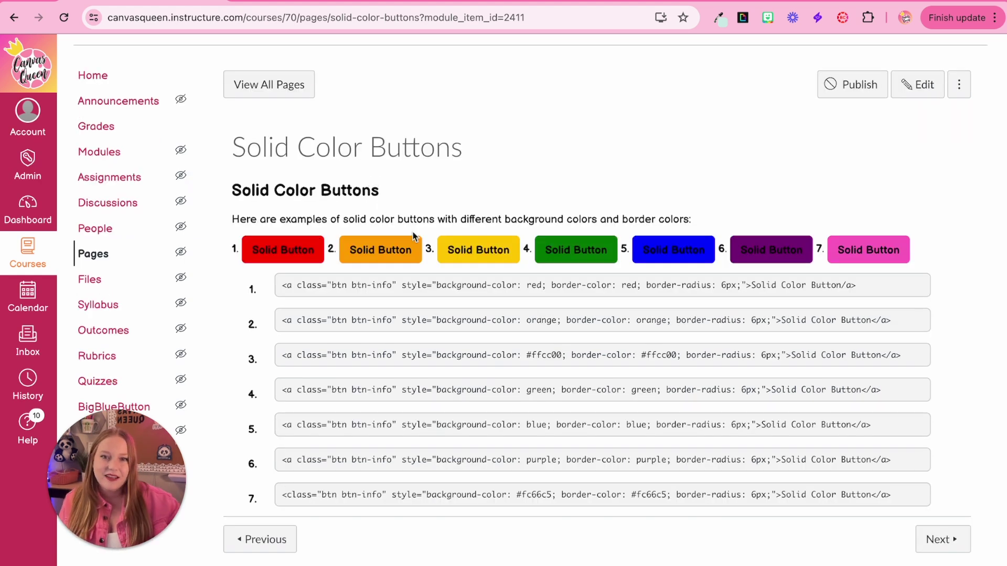
pyautogui.scroll(3, 414, 236)
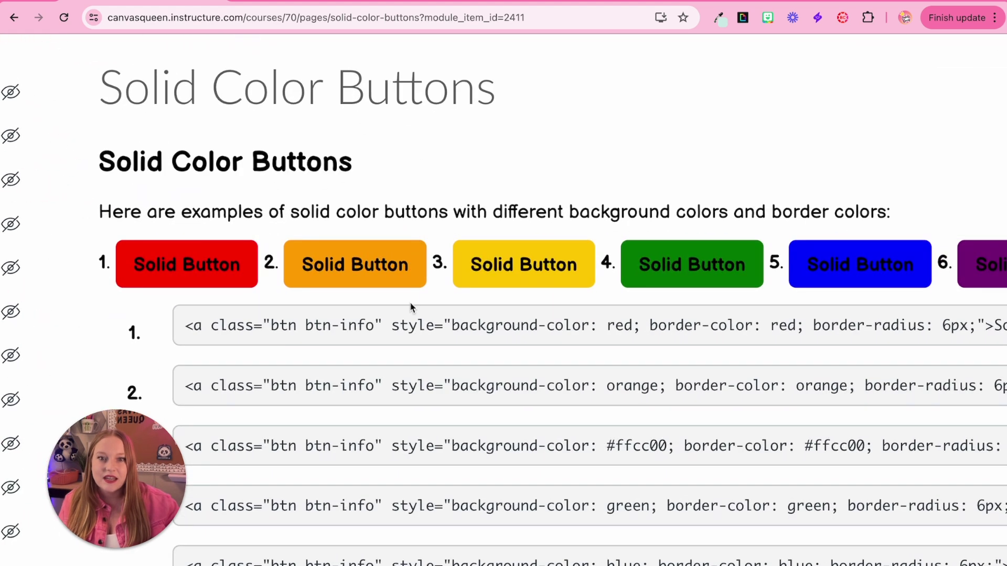
pyautogui.scroll(-1, 410, 307)
pyautogui.hscroll(1, 410, 307)
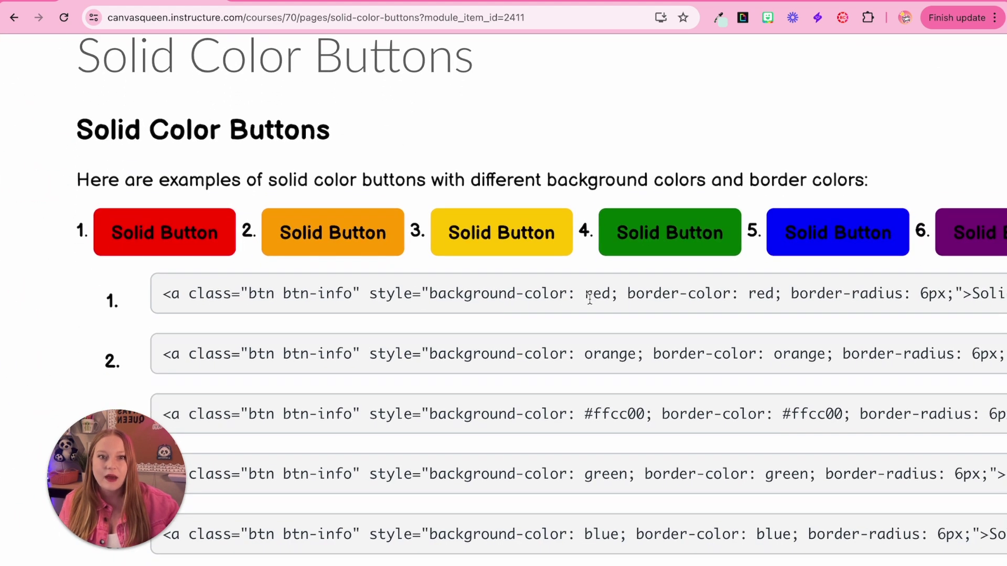
pyautogui.hscroll(2, 589, 299)
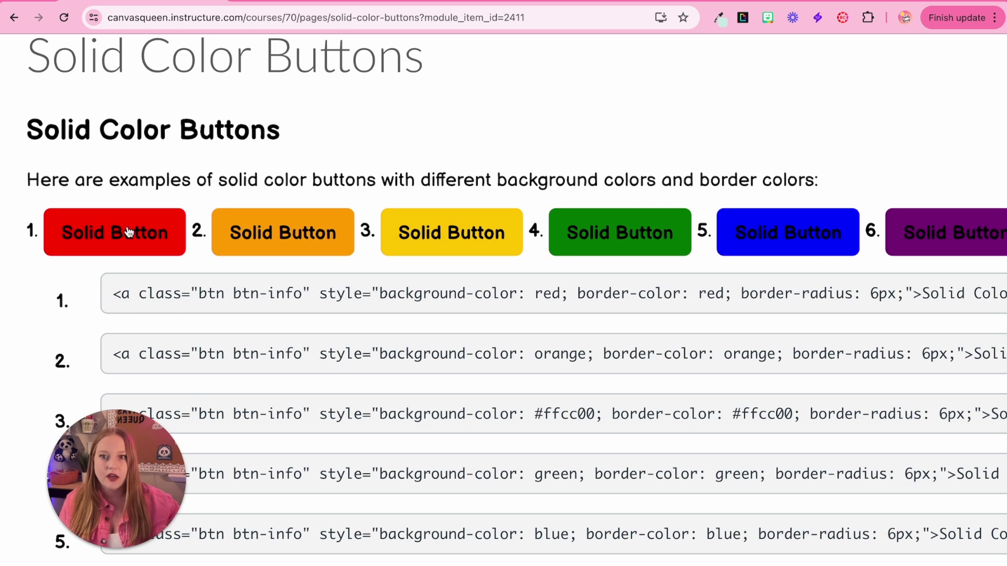
pyautogui.scroll(-3, 697, 281)
pyautogui.scroll(3, 701, 288)
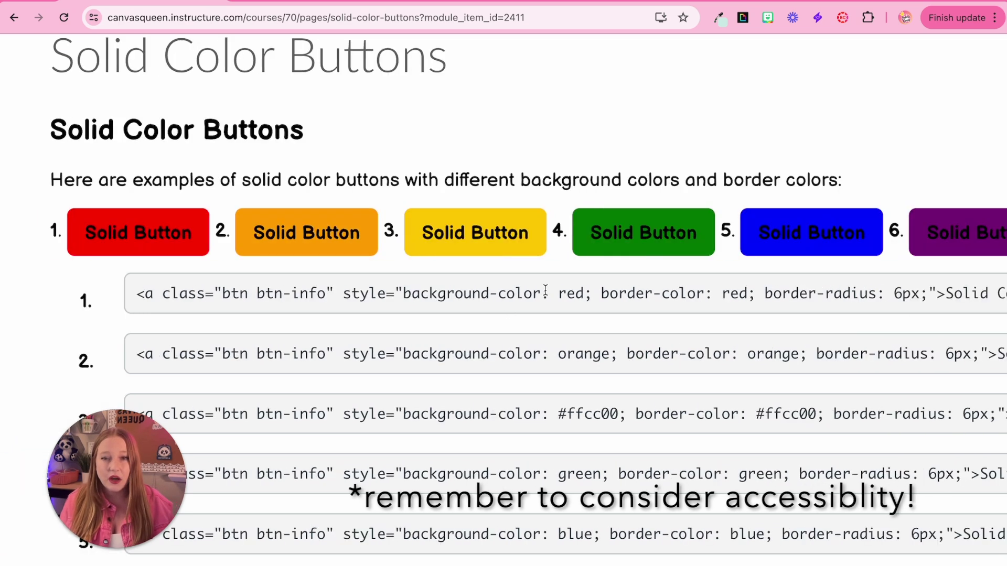
# Select the first button code line and its red background and border colour values
pyautogui.tripleClick(545, 294)
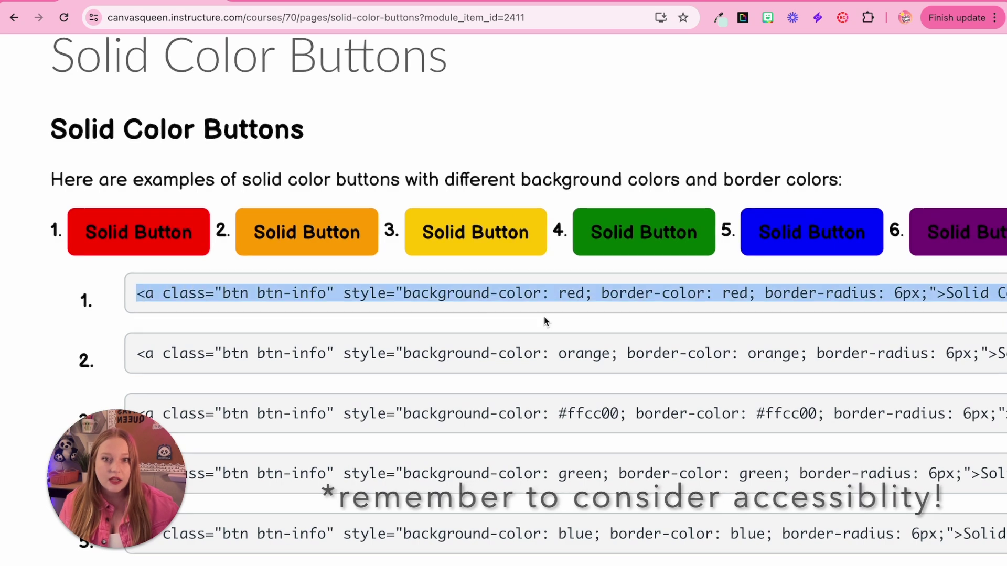
pyautogui.doubleClick(571, 293)
pyautogui.hscroll(3, 569, 298)
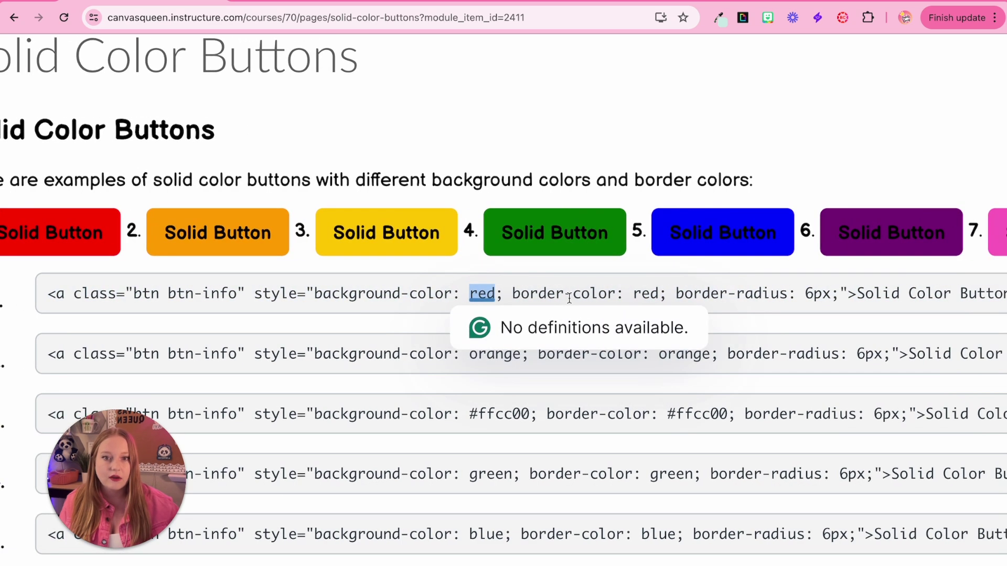
pyautogui.doubleClick(646, 293)
pyautogui.hscroll(2, 734, 315)
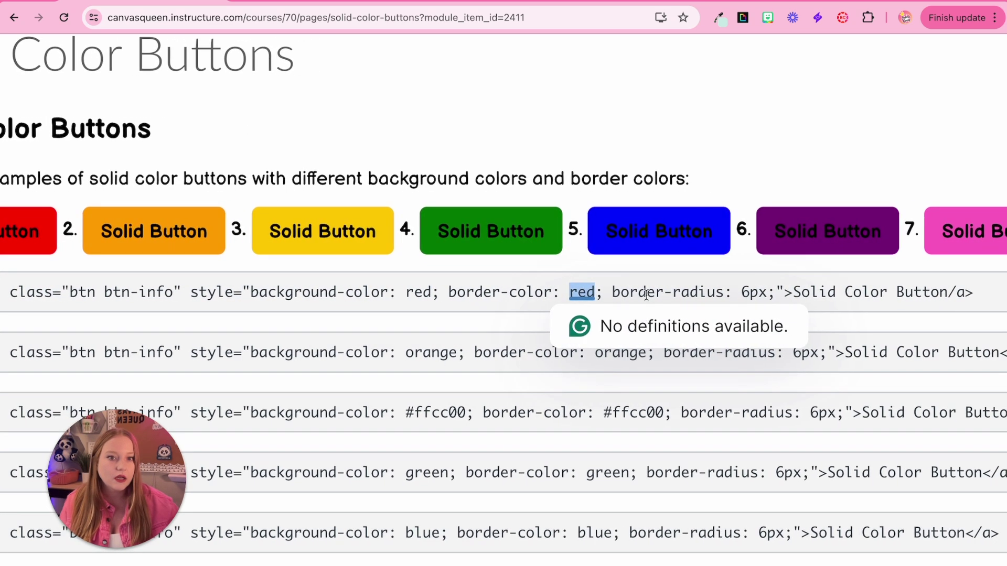
pyautogui.press('super+0')
pyautogui.click(968, 443)
# Highlight the ffcc00 border colour on line 3, then go on to the Shadow Buttons page
pyautogui.scroll(3, 961, 439)
pyautogui.hscroll(-2, 478, 348)
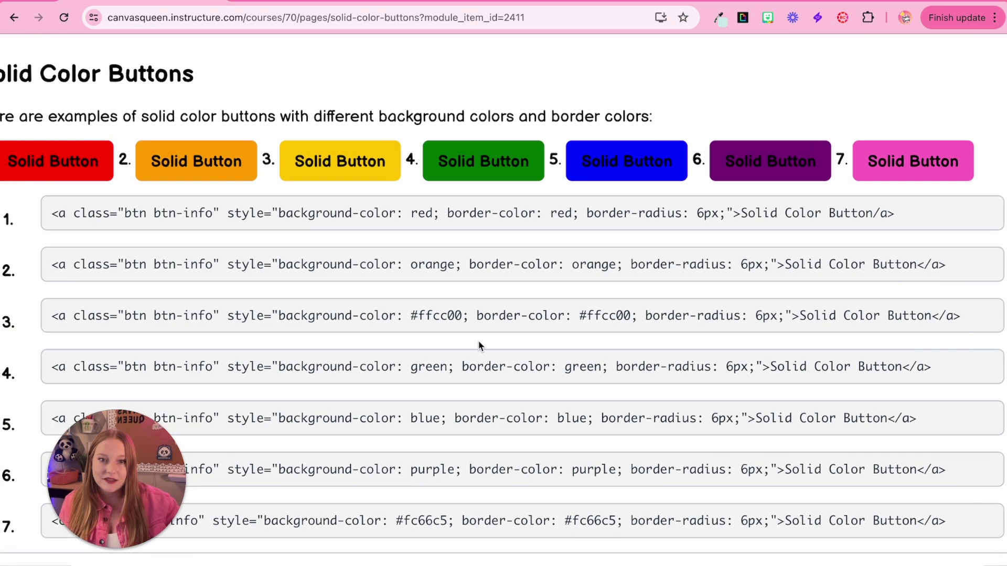
pyautogui.doubleClick(608, 316)
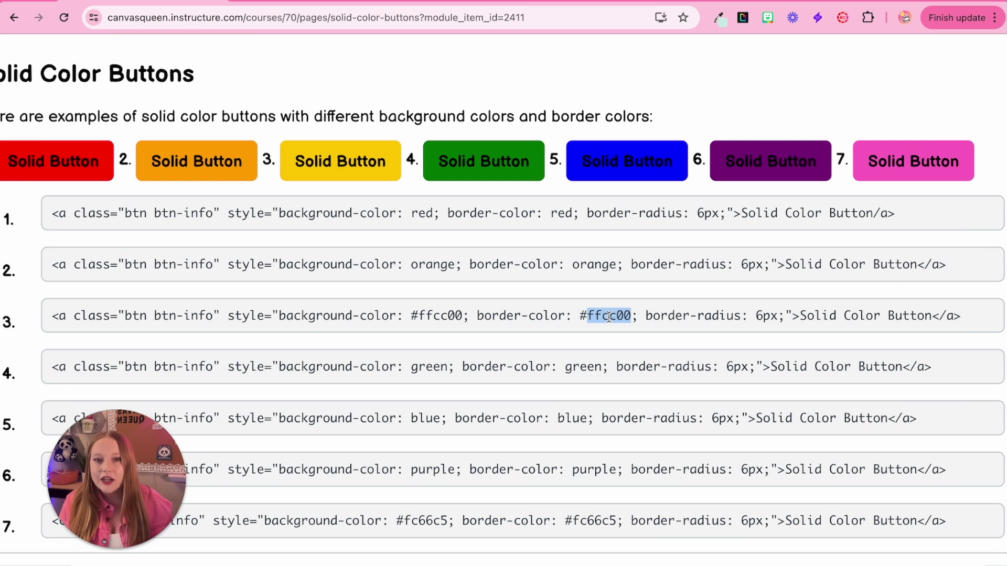
pyautogui.scroll(-3, 609, 315)
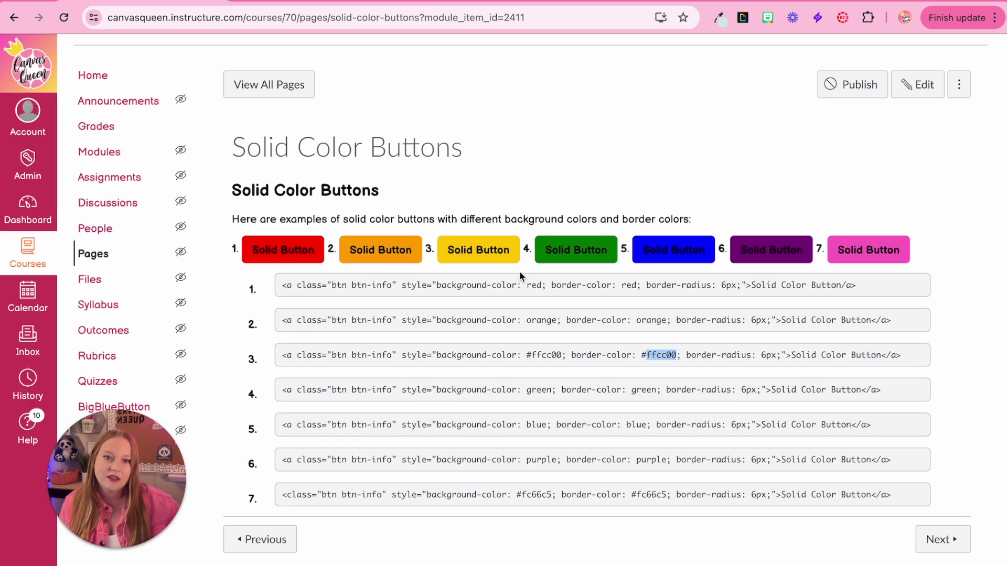
pyautogui.click(961, 494)
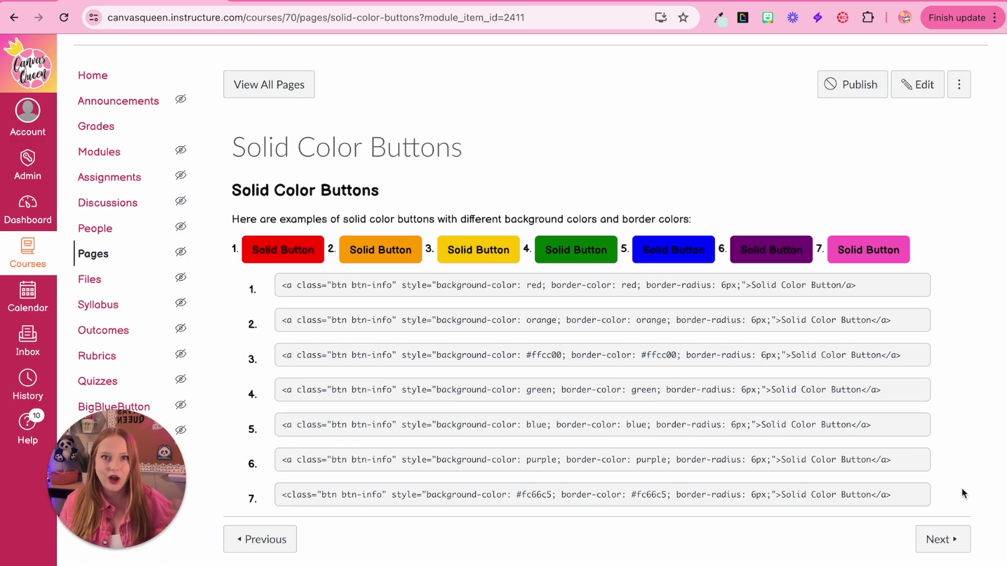
pyautogui.click(946, 545)
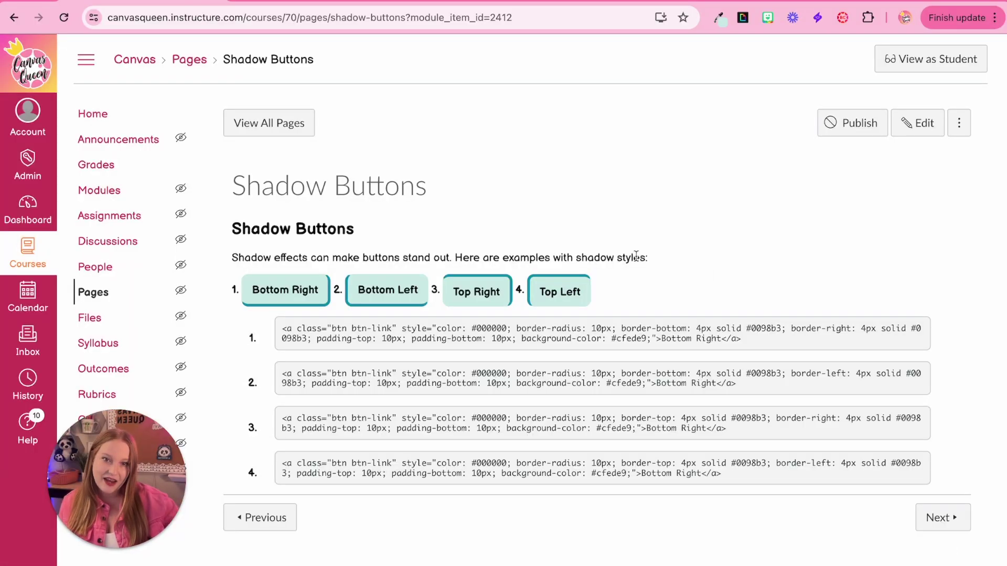
pyautogui.scroll(3, 636, 256)
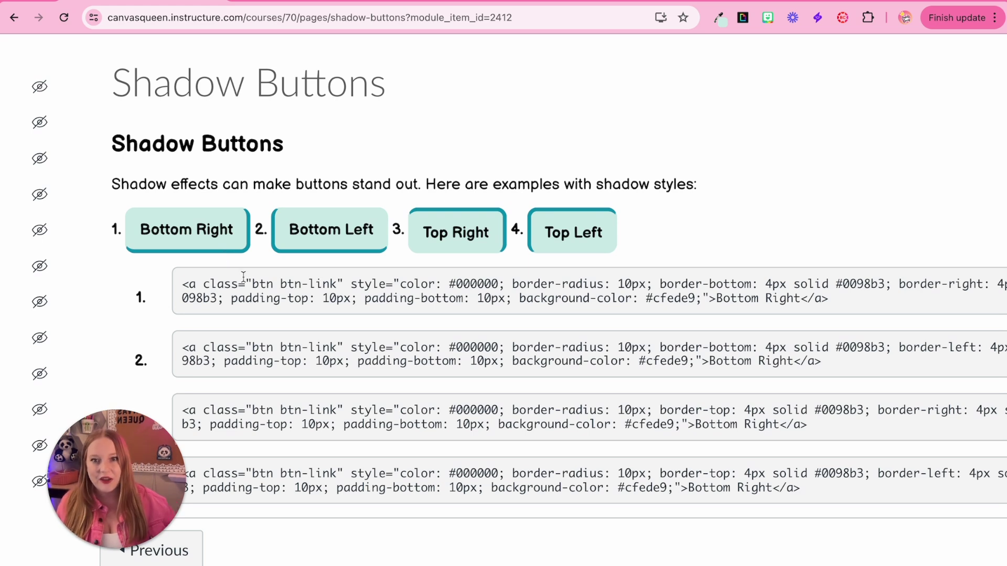
pyautogui.hscroll(2, 243, 277)
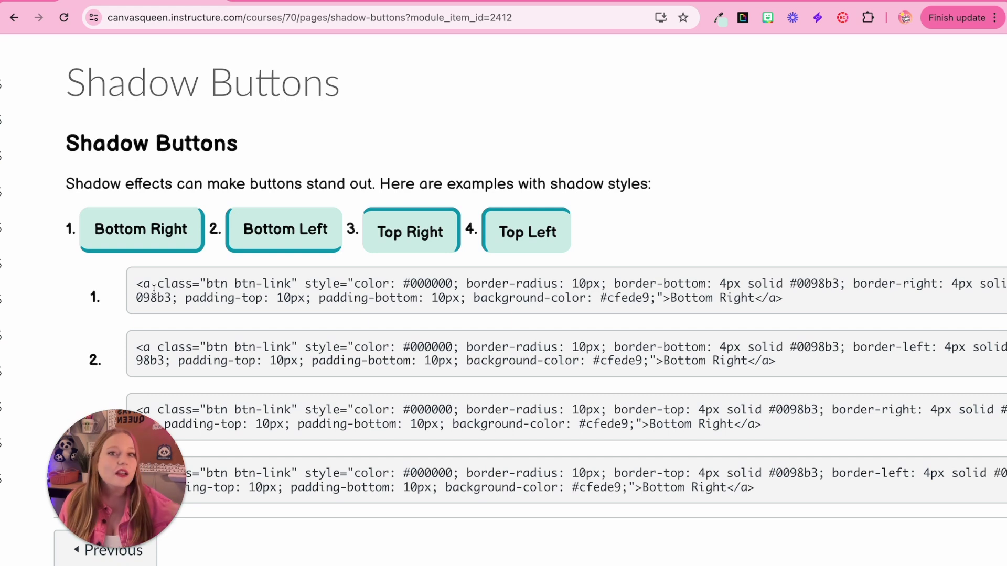
pyautogui.hscroll(2, 579, 365)
pyautogui.scroll(-1, 579, 365)
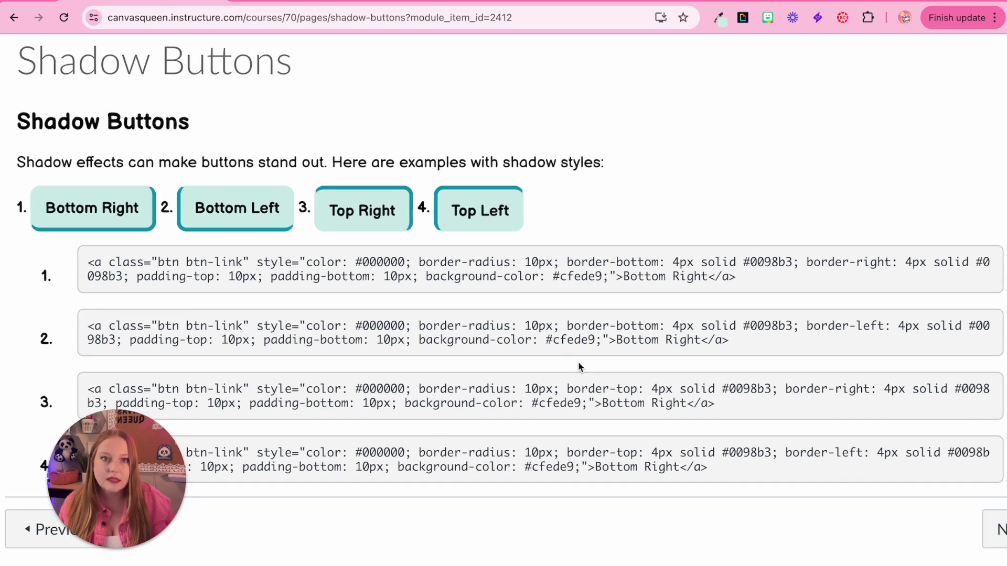
pyautogui.hscroll(1, 577, 360)
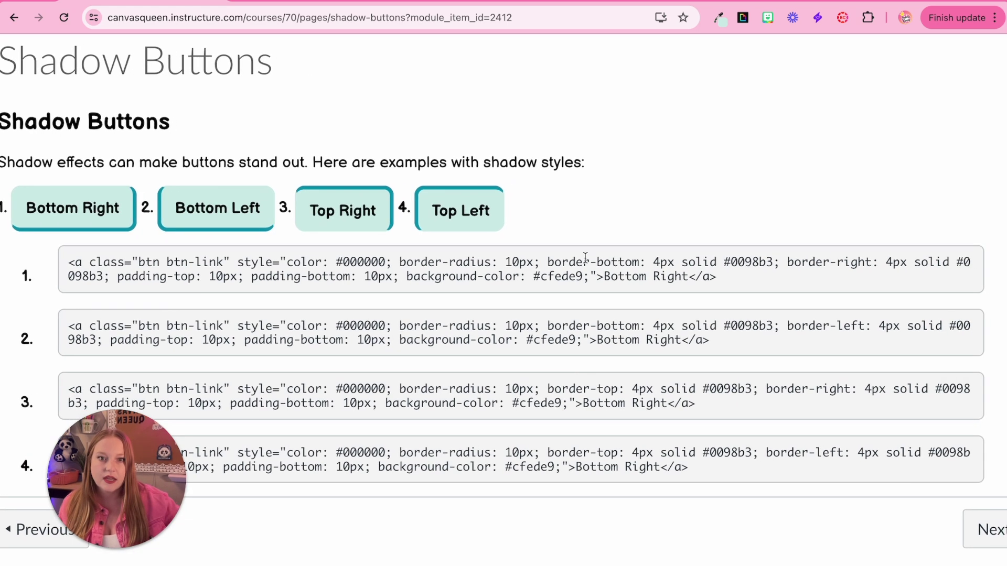
pyautogui.moveTo(547, 262); pyautogui.dragTo(876, 264)
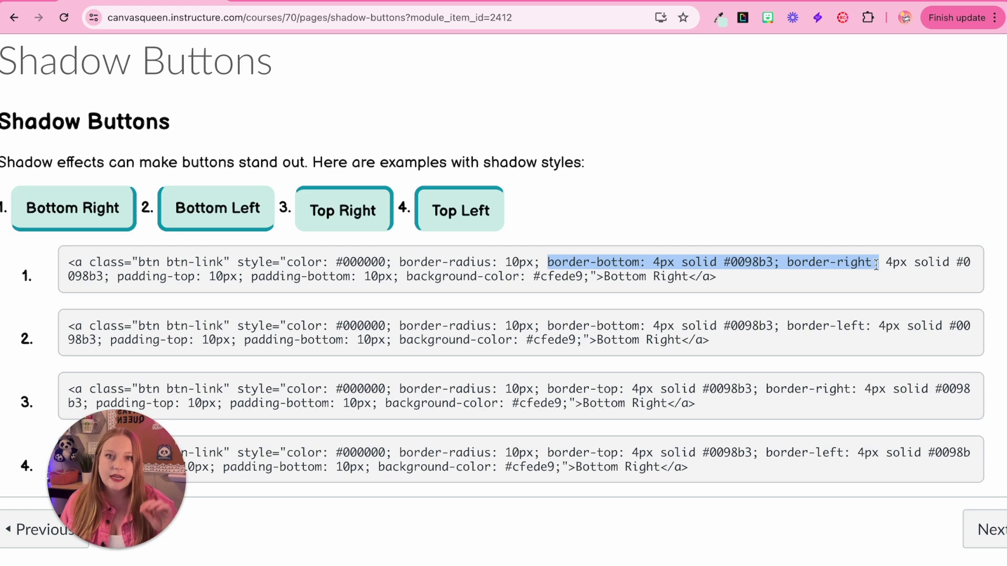
pyautogui.moveTo(876, 265); pyautogui.dragTo(880, 264)
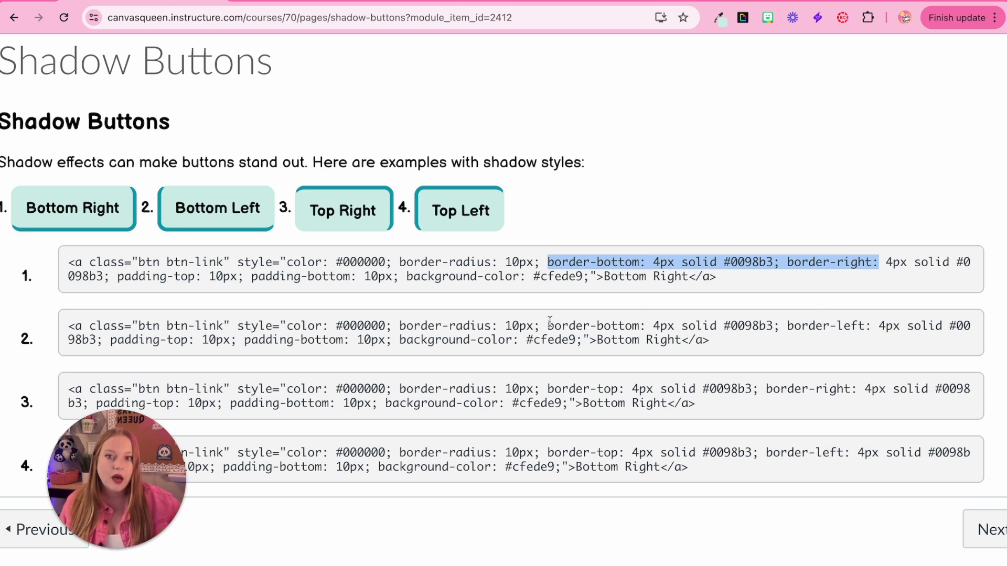
pyautogui.moveTo(549, 325); pyautogui.dragTo(875, 333)
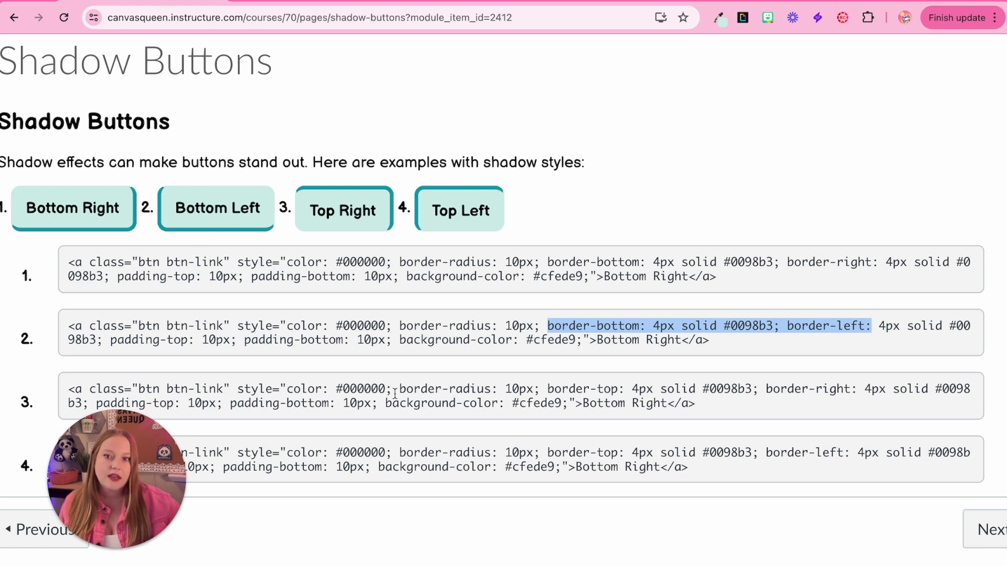
pyautogui.click(547, 387)
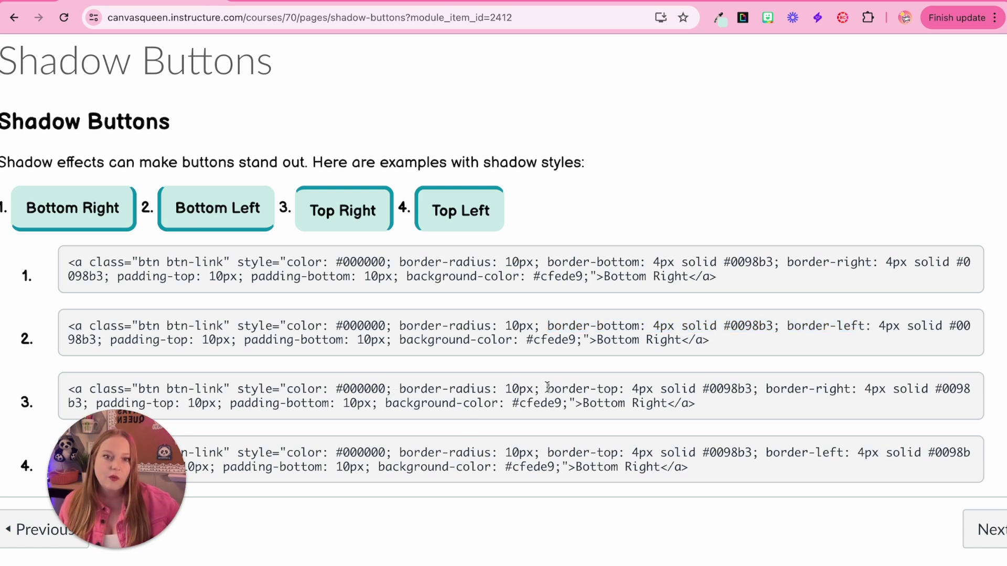
pyautogui.moveTo(548, 387); pyautogui.dragTo(850, 389)
pyautogui.moveTo(548, 453); pyautogui.dragTo(853, 459)
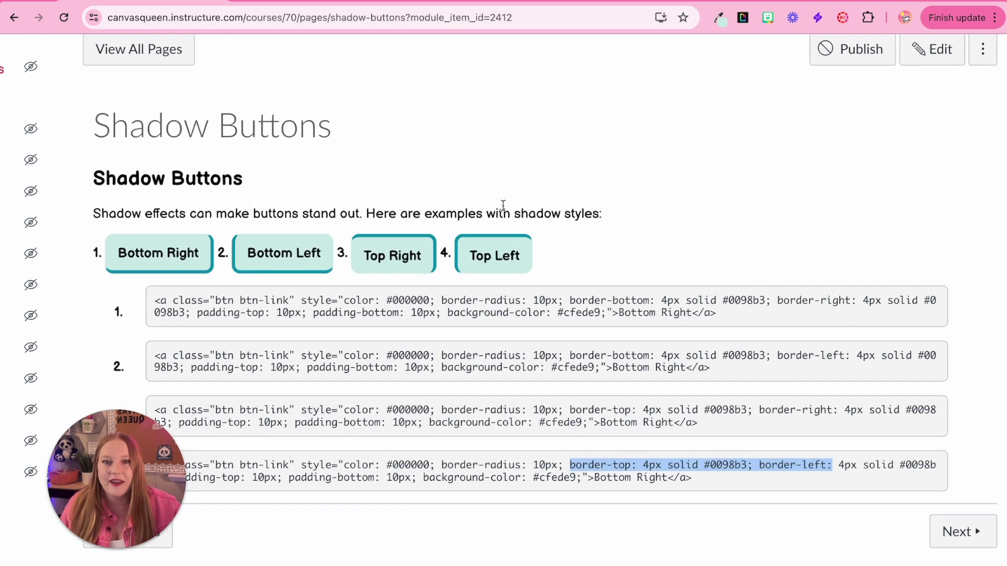
pyautogui.click(687, 239)
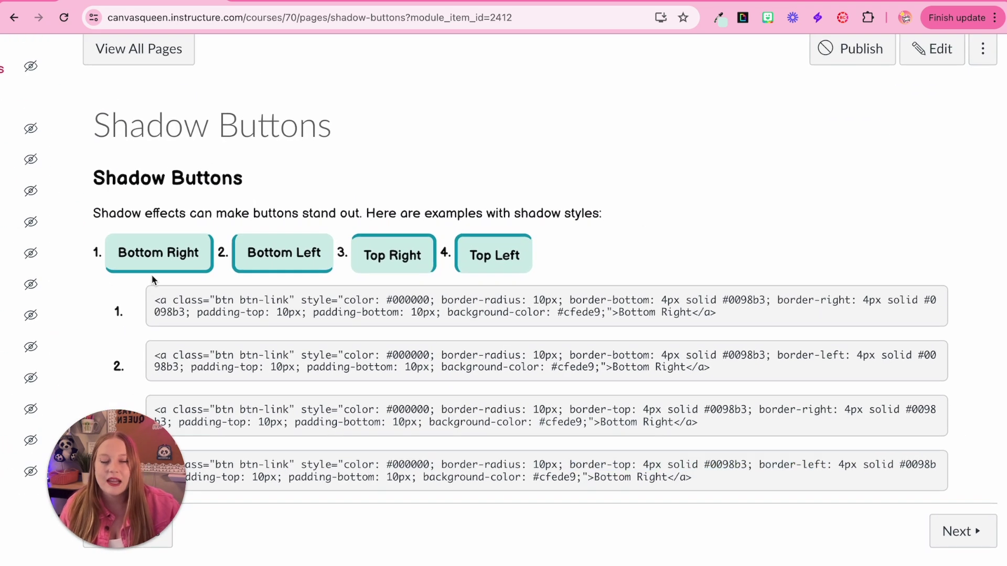
pyautogui.scroll(-1, 157, 286)
pyautogui.scroll(-1, 159, 290)
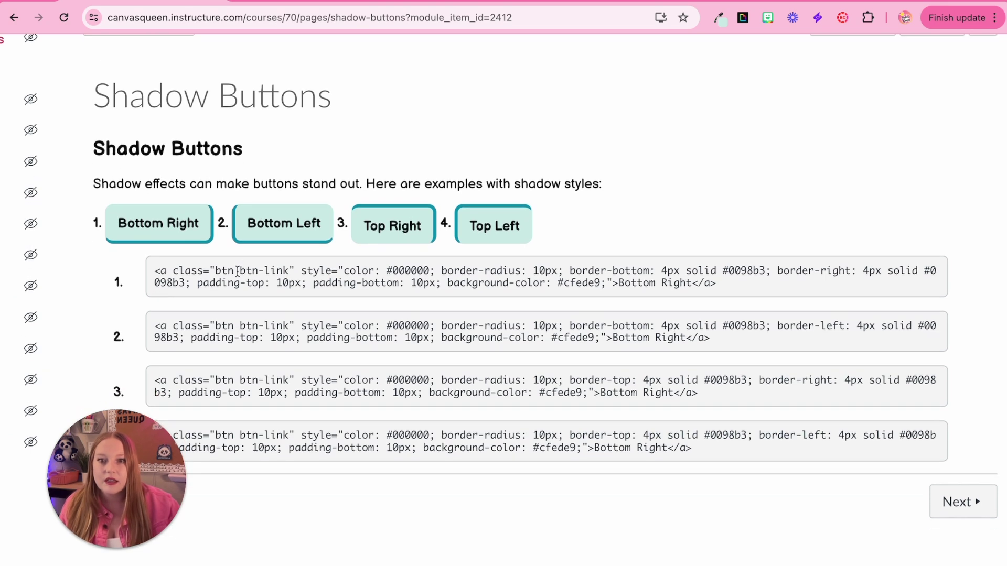
pyautogui.moveTo(238, 271); pyautogui.dragTo(261, 272)
pyautogui.scroll(5, 263, 271)
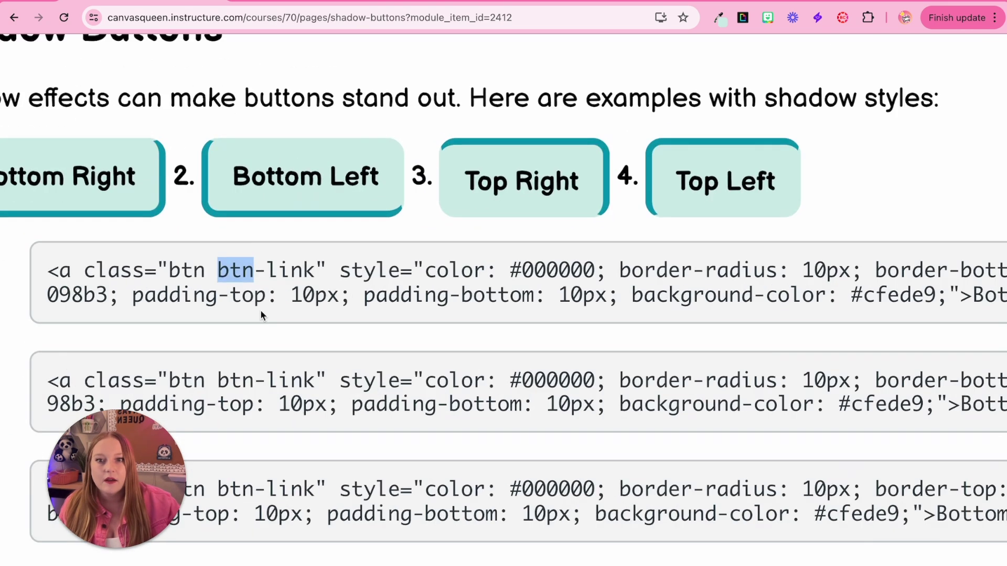
pyautogui.hscroll(-3, 261, 314)
pyautogui.click(278, 270)
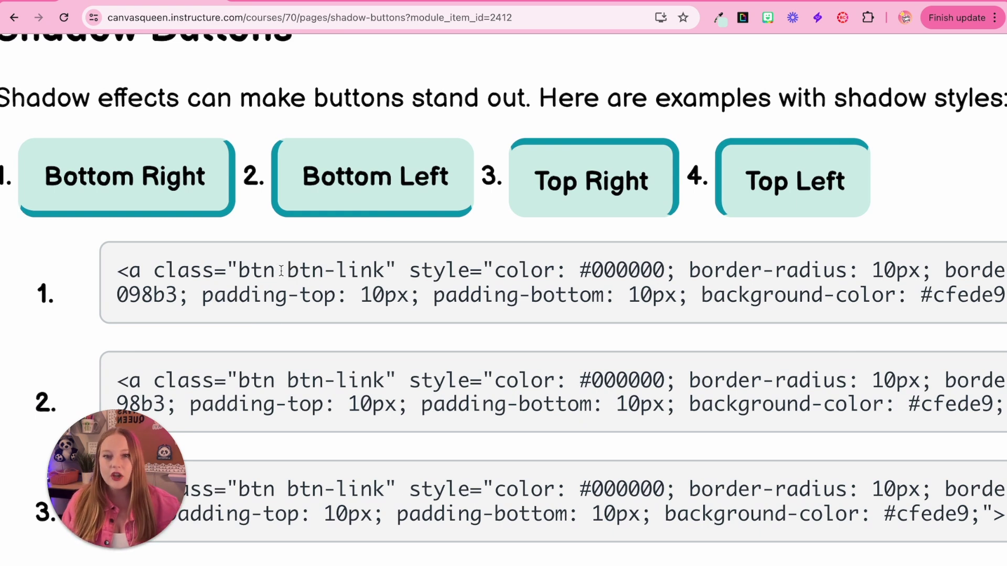
pyautogui.scroll(-3, 282, 271)
pyautogui.scroll(-3, 281, 271)
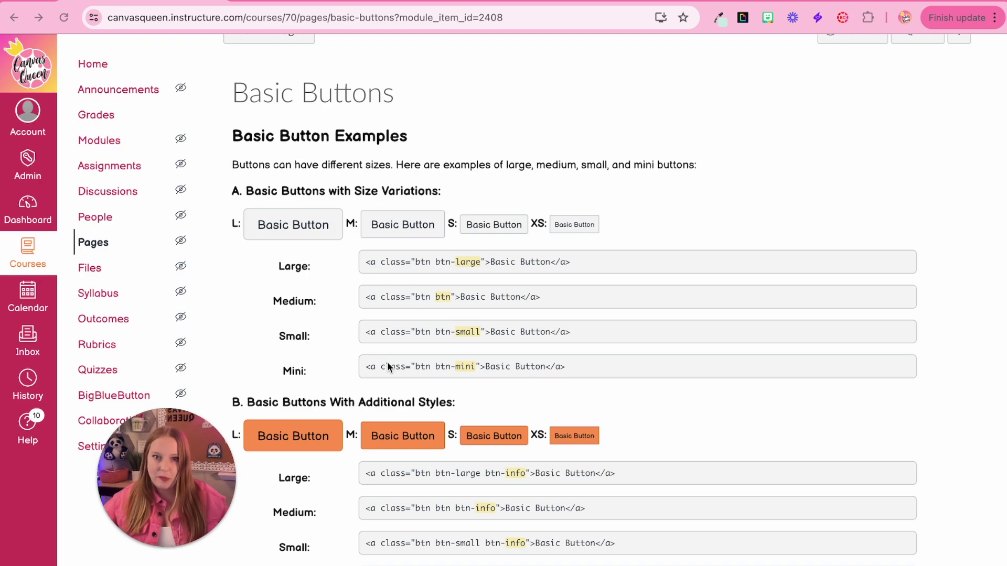
# Select the whole Large button code line on the Basic Buttons page
pyautogui.tripleClick(411, 261)
pyautogui.hotkey('ctrl', 'c')
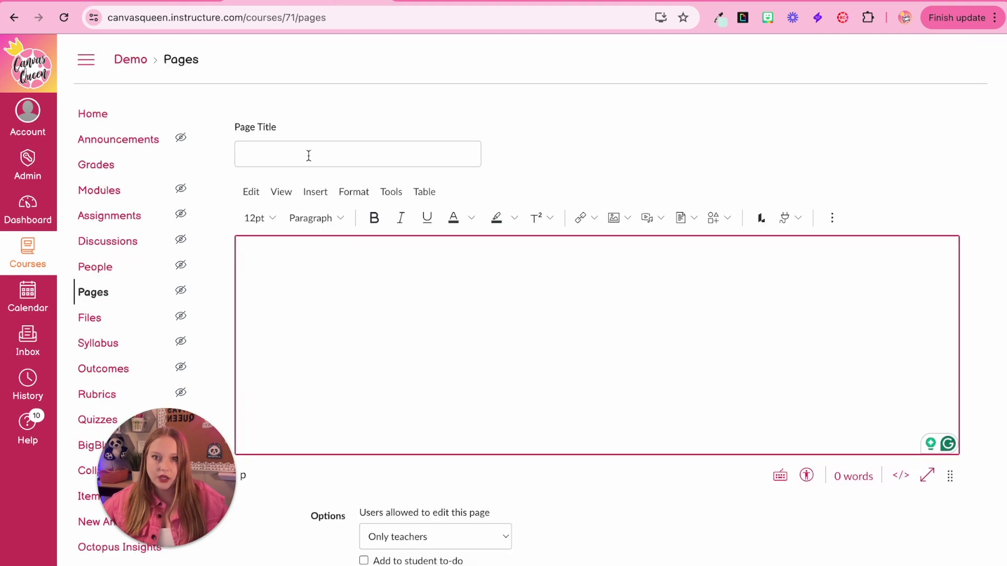
# Title the new page 'HTML Button Page', paste the button markup in HTML view, and save
pyautogui.click(308, 155)
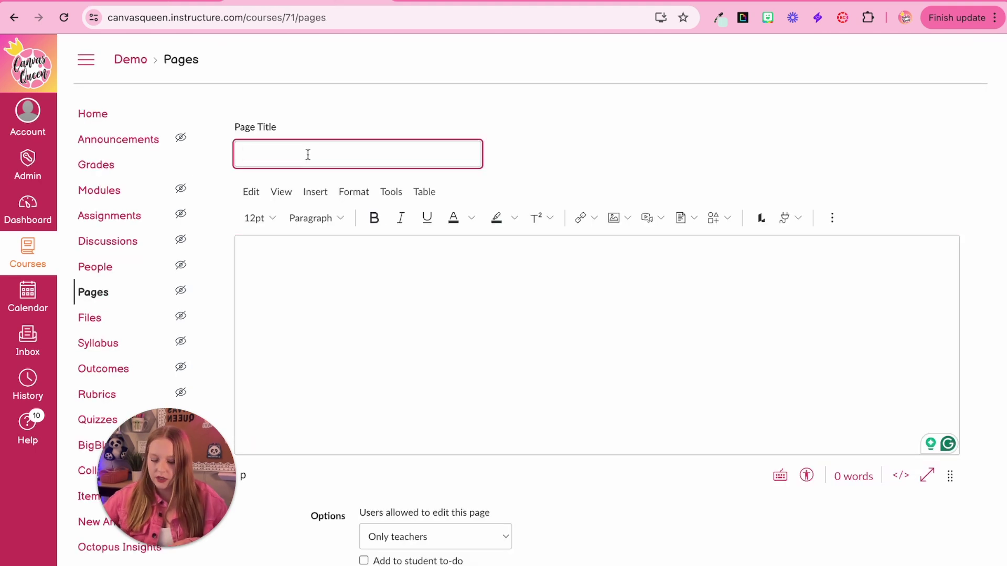
pyautogui.write('HTML Button')
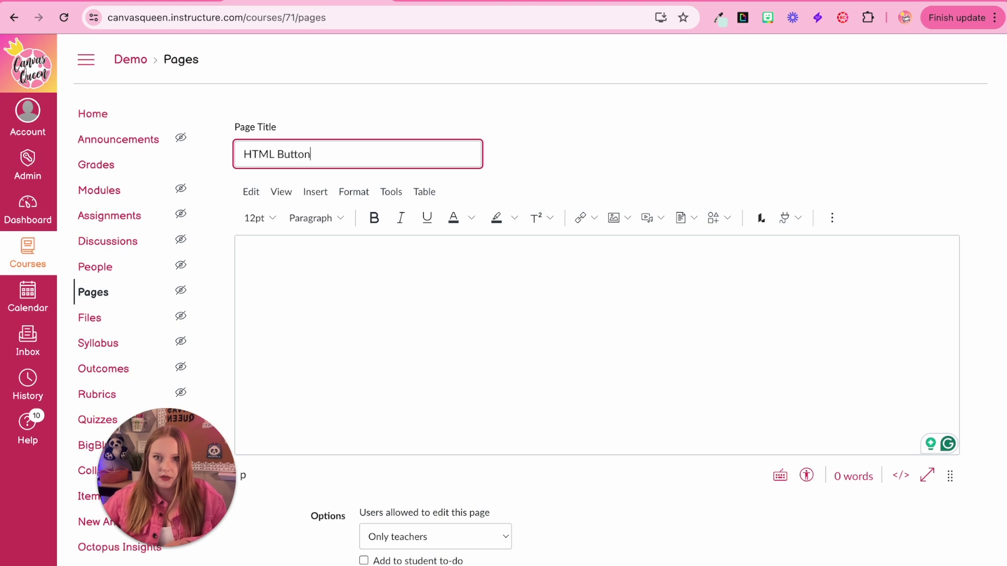
pyautogui.write(' Page')
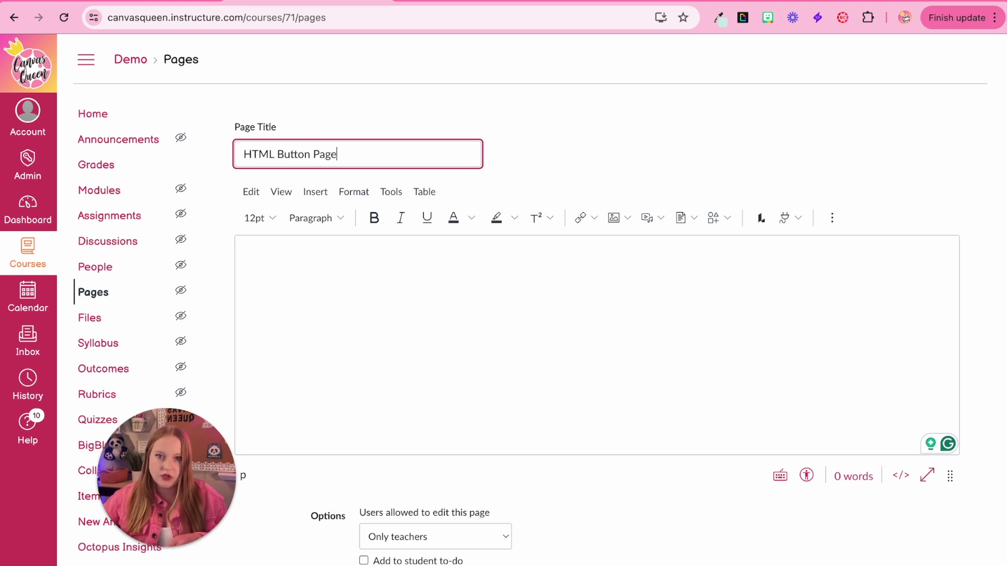
pyautogui.click(900, 477)
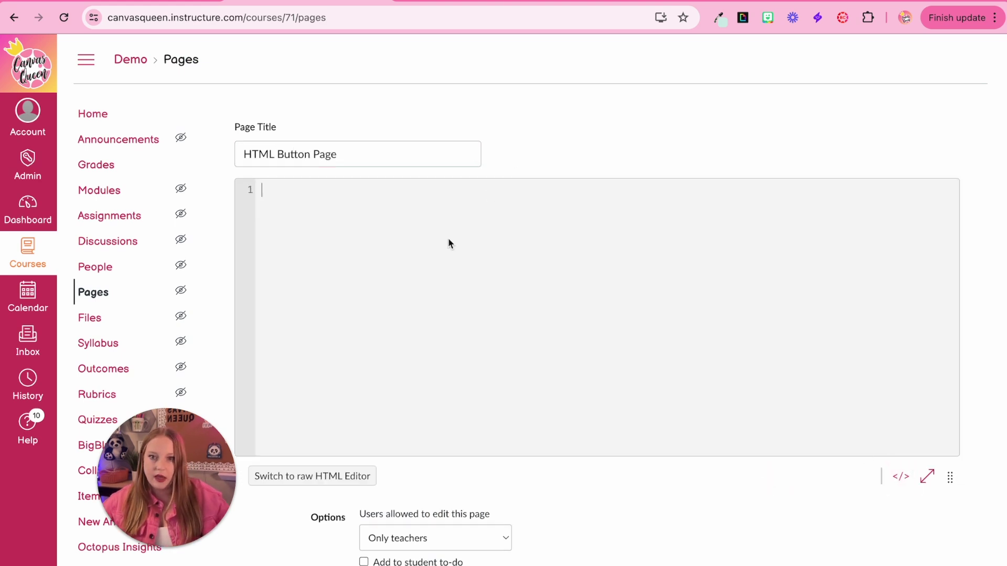
pyautogui.hotkey('ctrl', 'v')
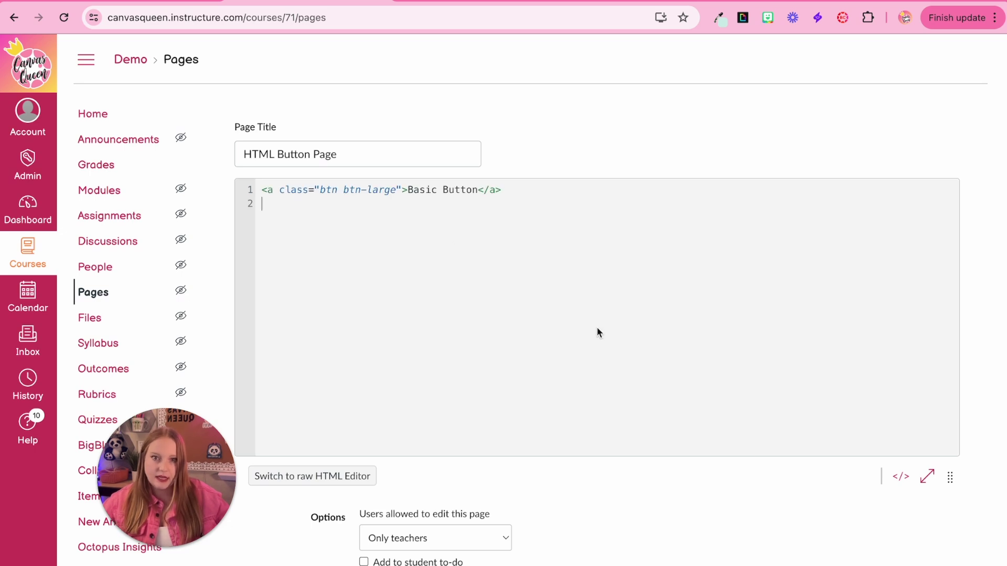
pyautogui.click(900, 478)
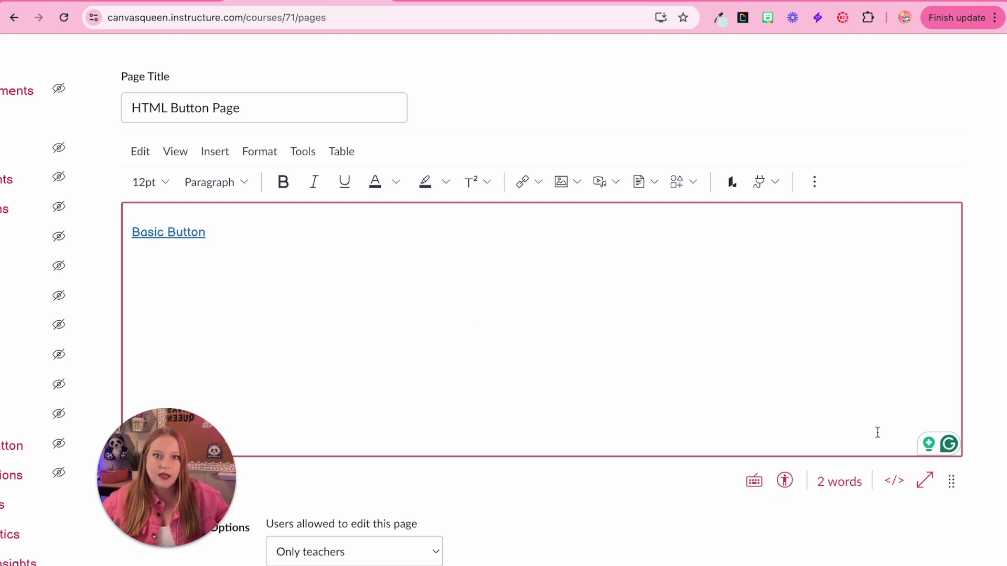
pyautogui.scroll(-4, 881, 492)
pyautogui.click(933, 523)
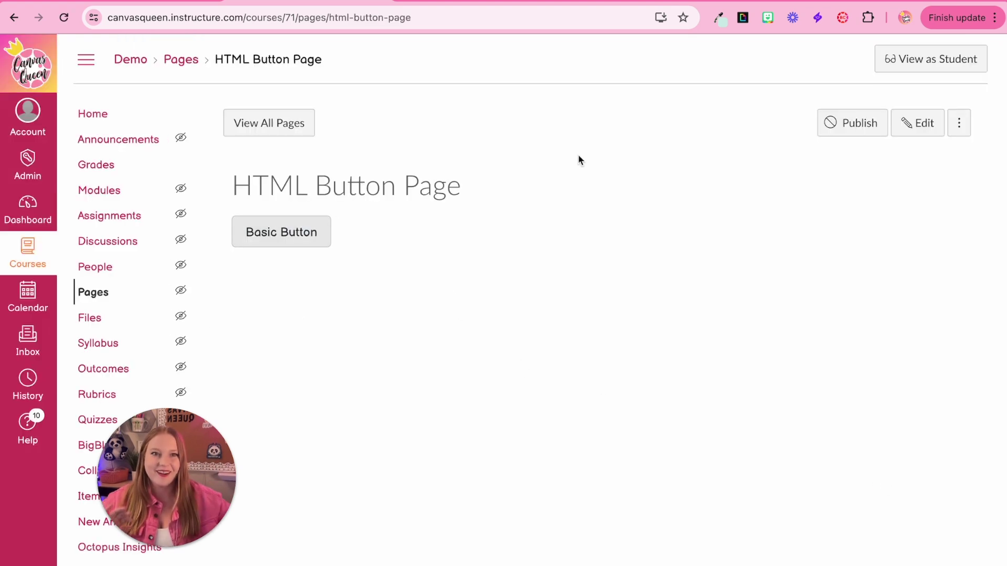
# Edit the page and link the Basic Button text to the Reading Module as a course link
pyautogui.click(923, 131)
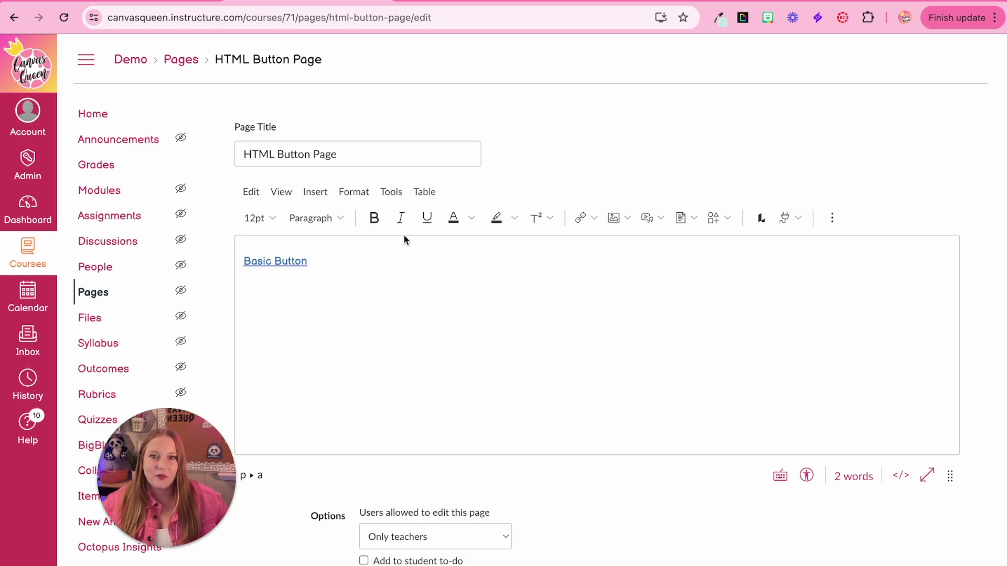
pyautogui.click(311, 265)
pyautogui.tripleClick(312, 265)
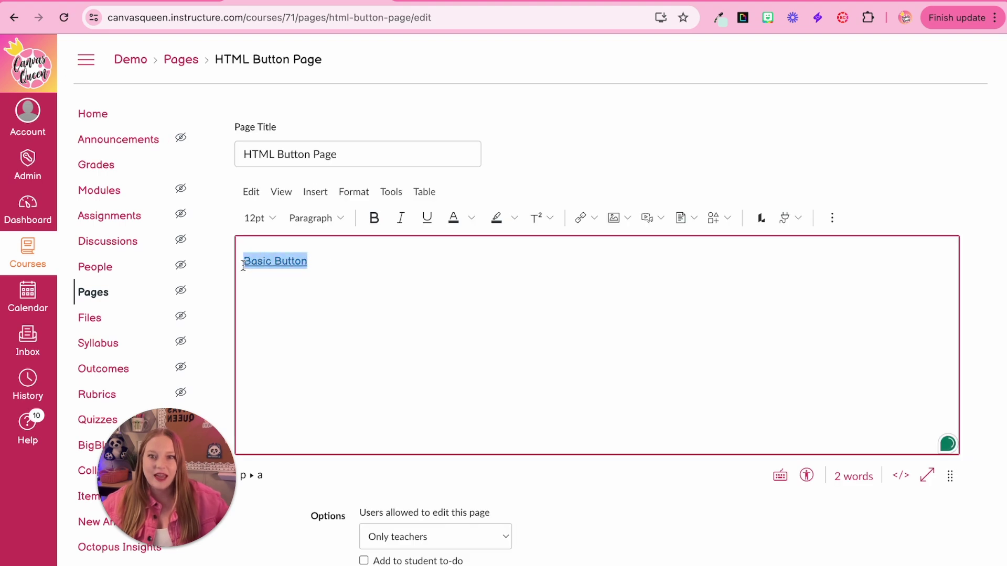
pyautogui.click(598, 225)
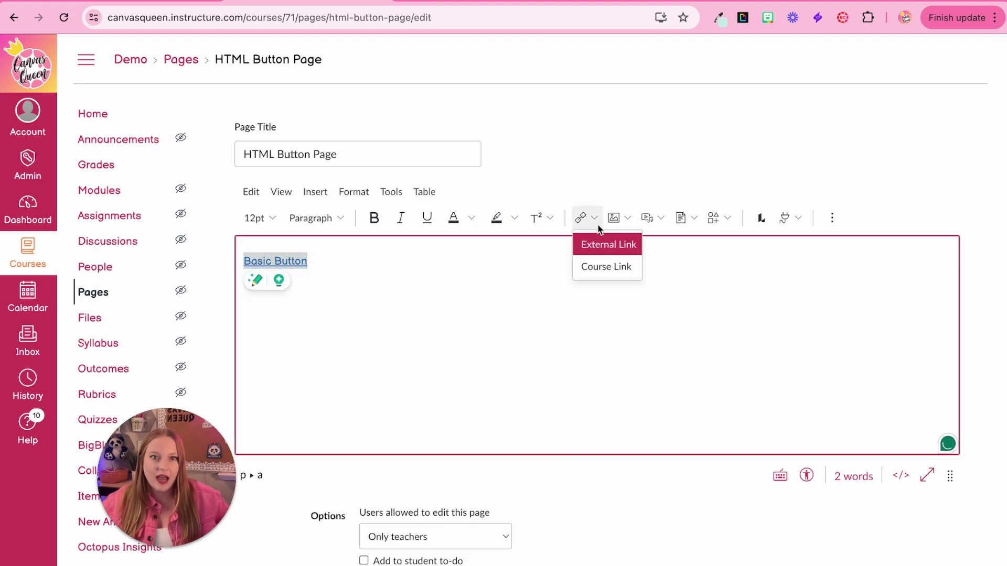
pyautogui.click(610, 263)
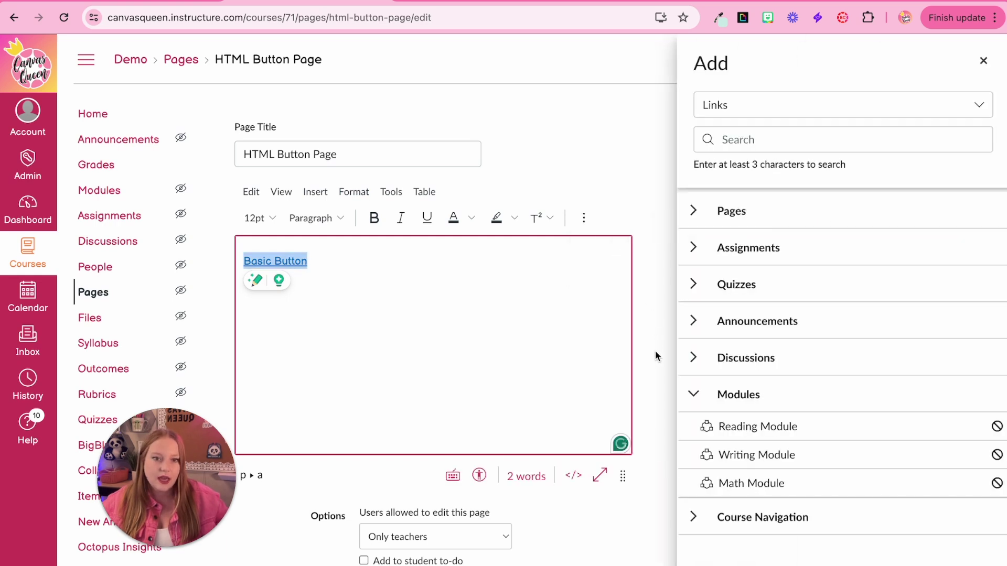
pyautogui.click(740, 430)
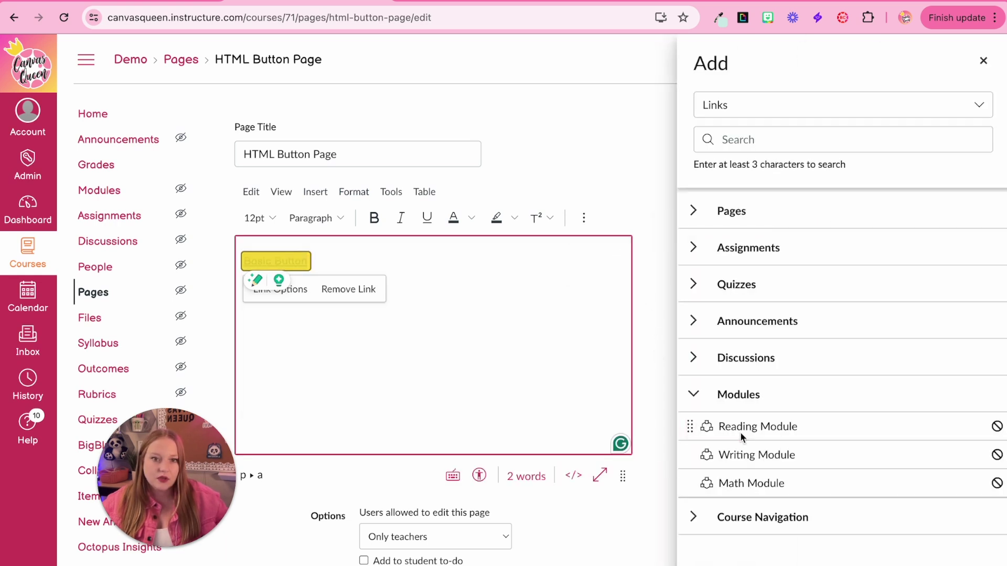
# Relabel the button 'Reading Module' in the HTML source, save, and test the button
pyautogui.doubleClick(299, 261)
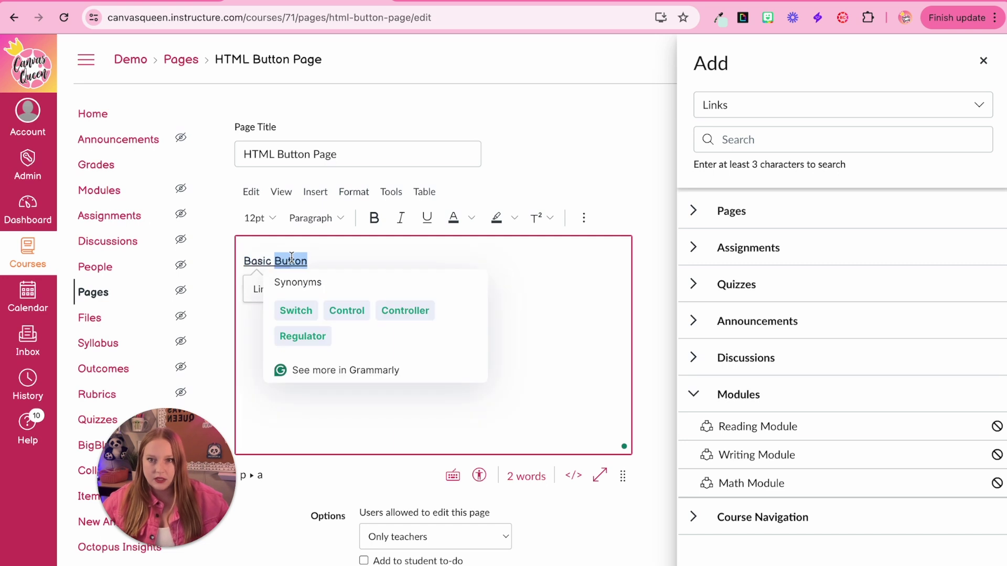
pyautogui.click(573, 475)
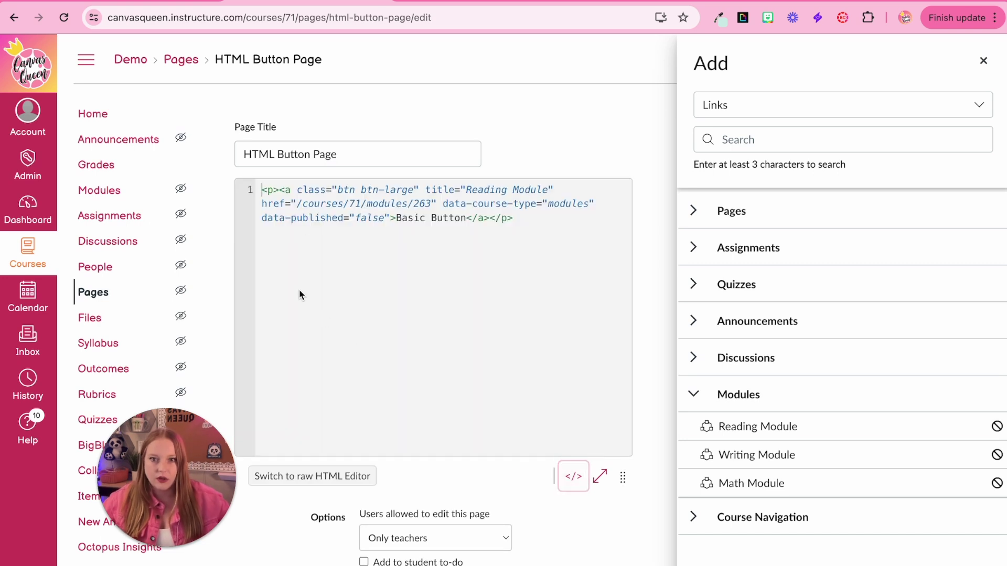
pyautogui.moveTo(395, 217); pyautogui.dragTo(465, 222)
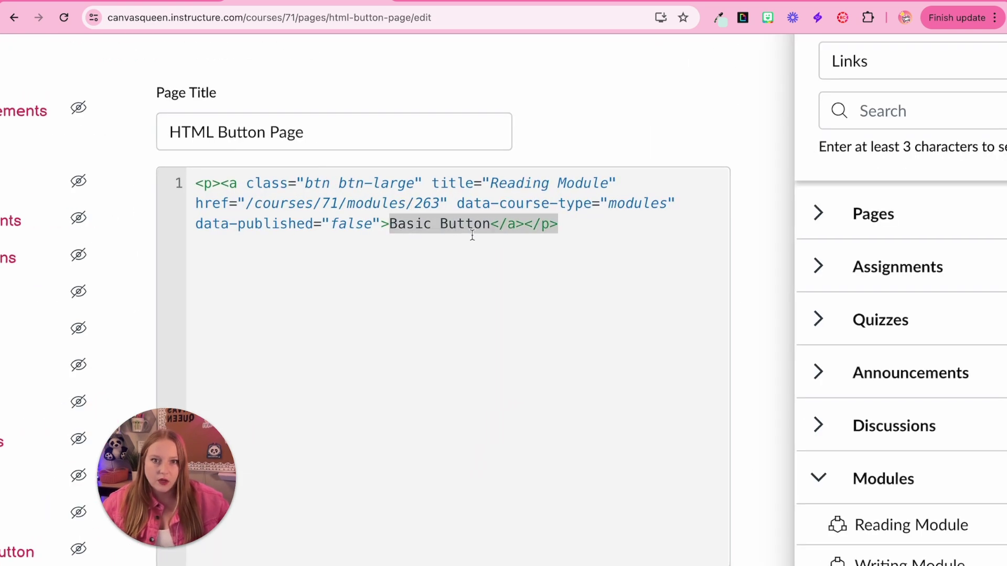
pyautogui.write('Reading Module')
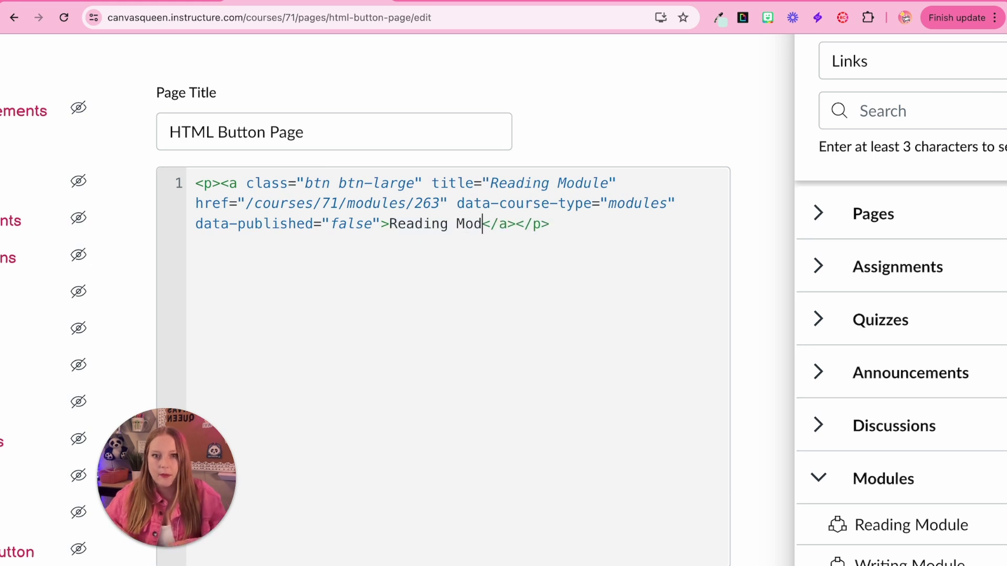
pyautogui.scroll(-5, 575, 472)
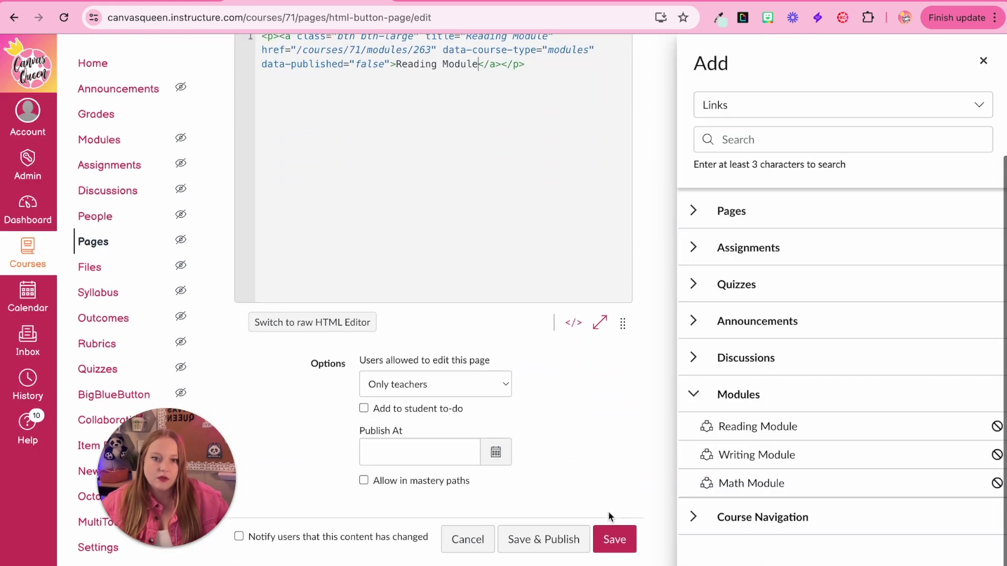
pyautogui.click(608, 534)
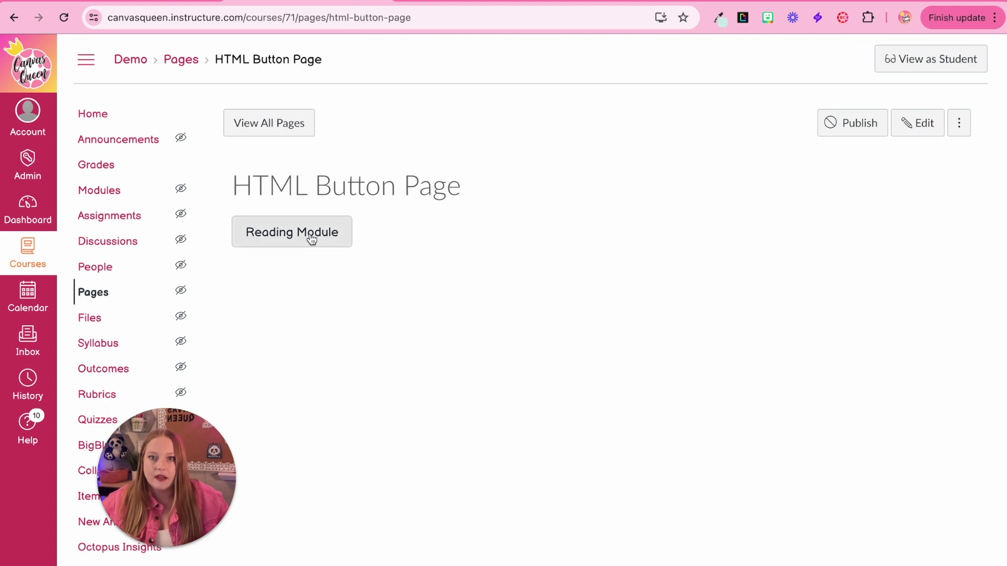
pyautogui.click(312, 236)
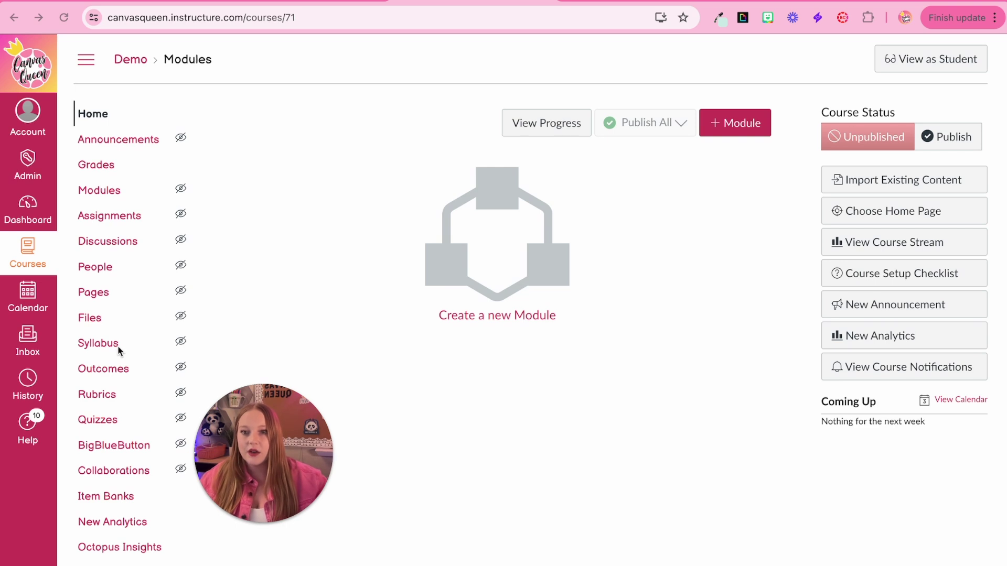
# Open the course Files and upload the icon images 1.png through 6.png
pyautogui.scroll(5, 96, 325)
pyautogui.scroll(-3, 60, 324)
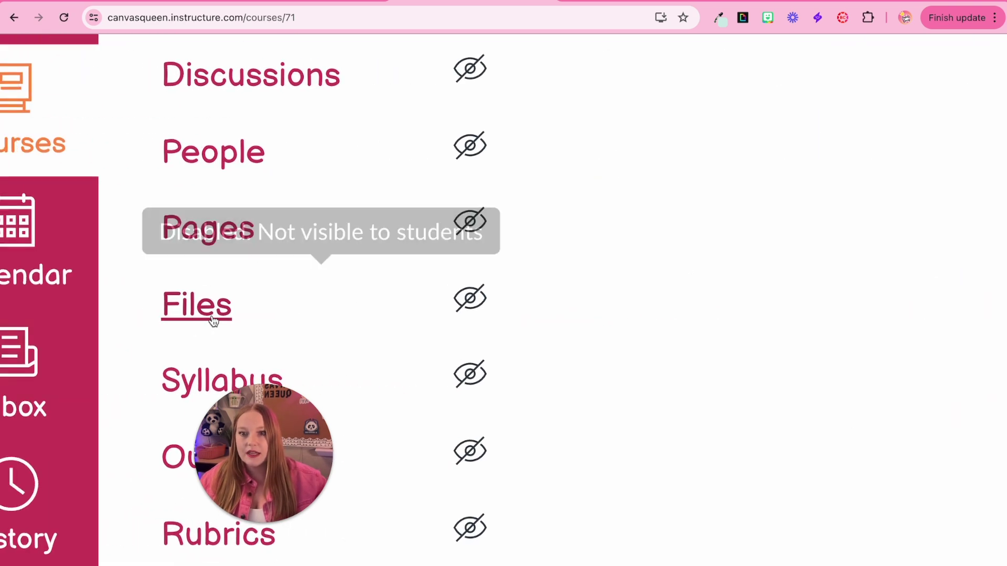
pyautogui.click(213, 317)
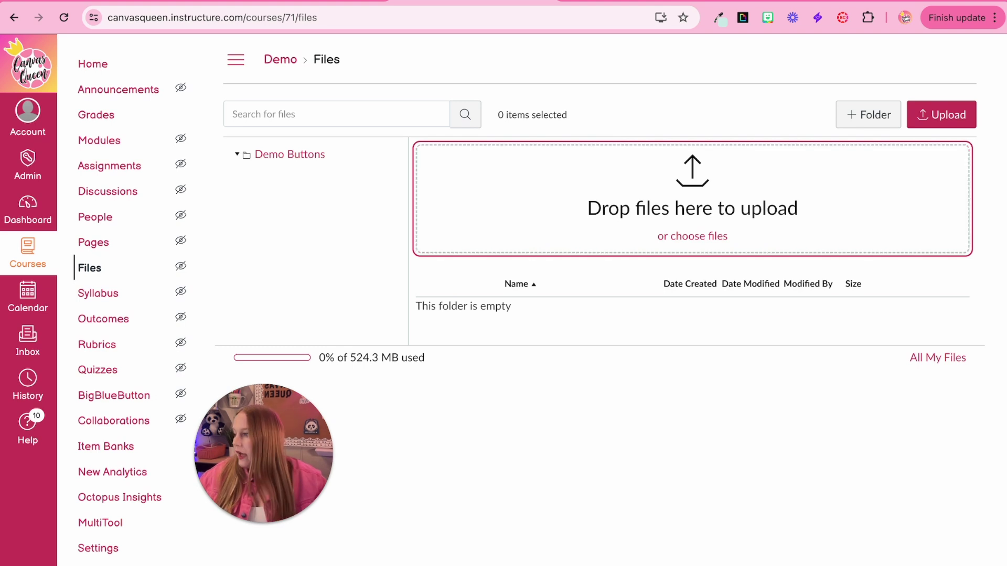
pyautogui.moveTo(341, 147); pyautogui.dragTo(638, 177)
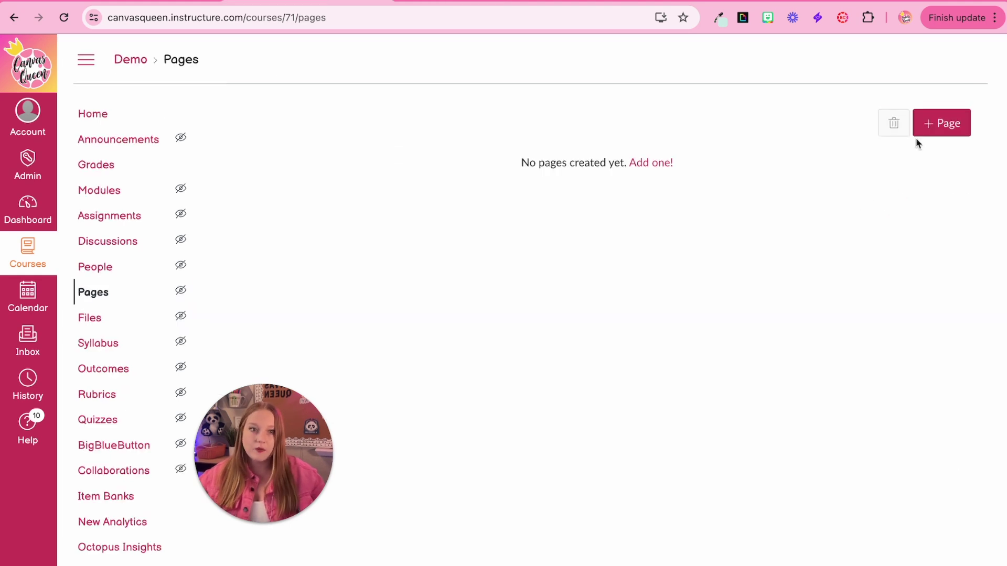
# Create a page titled 'Images into Buttons' and insert the Reading icon 1.png from Course Images
pyautogui.click(925, 128)
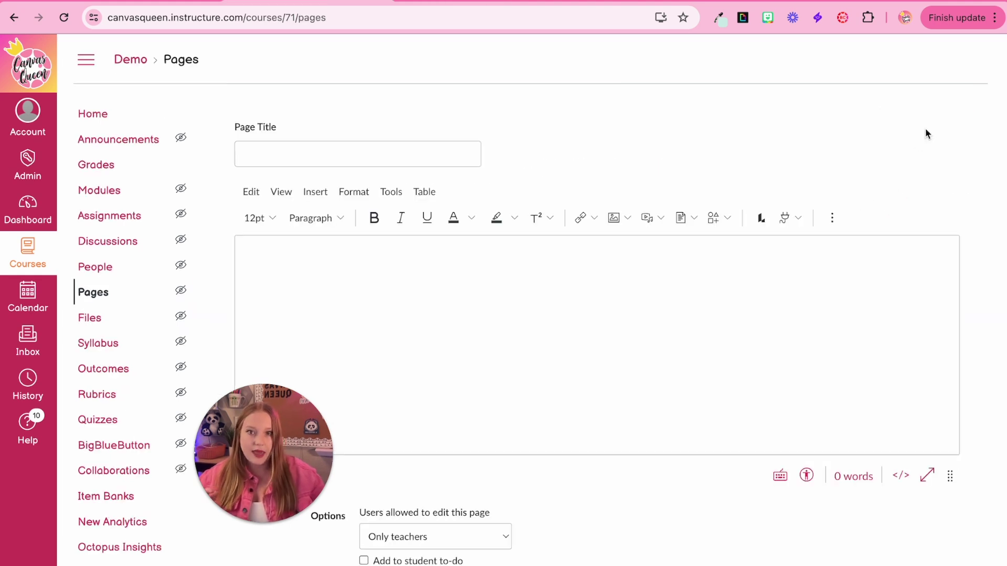
pyautogui.click(279, 156)
pyautogui.write('Images in')
pyautogui.write('to Buttons')
pyautogui.press('Tab')
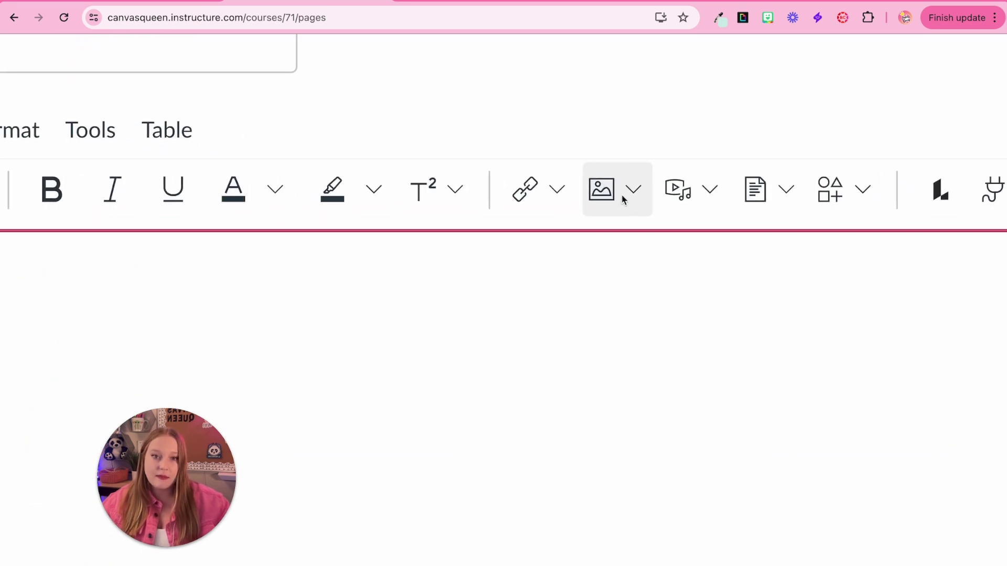
pyautogui.click(623, 198)
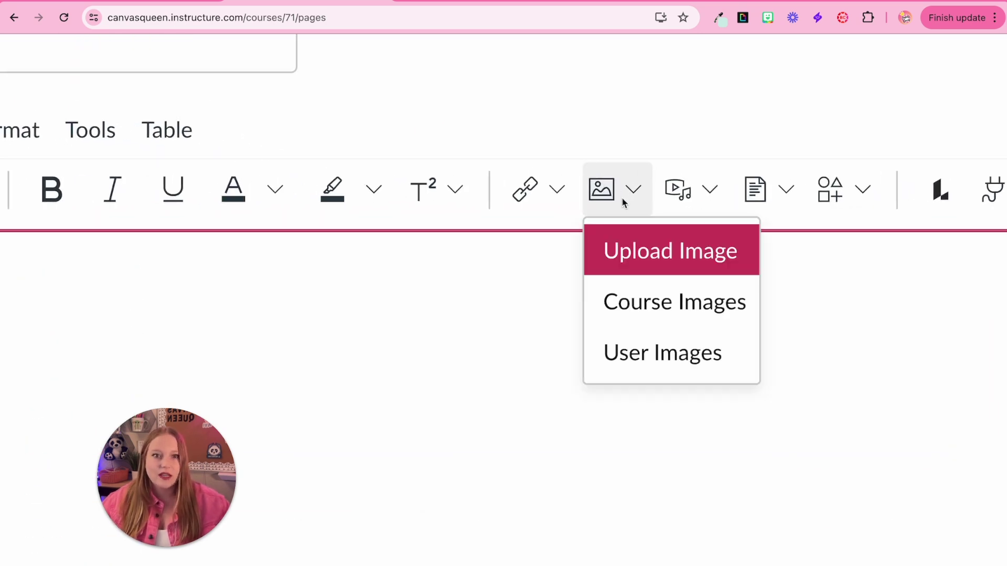
pyautogui.click(634, 306)
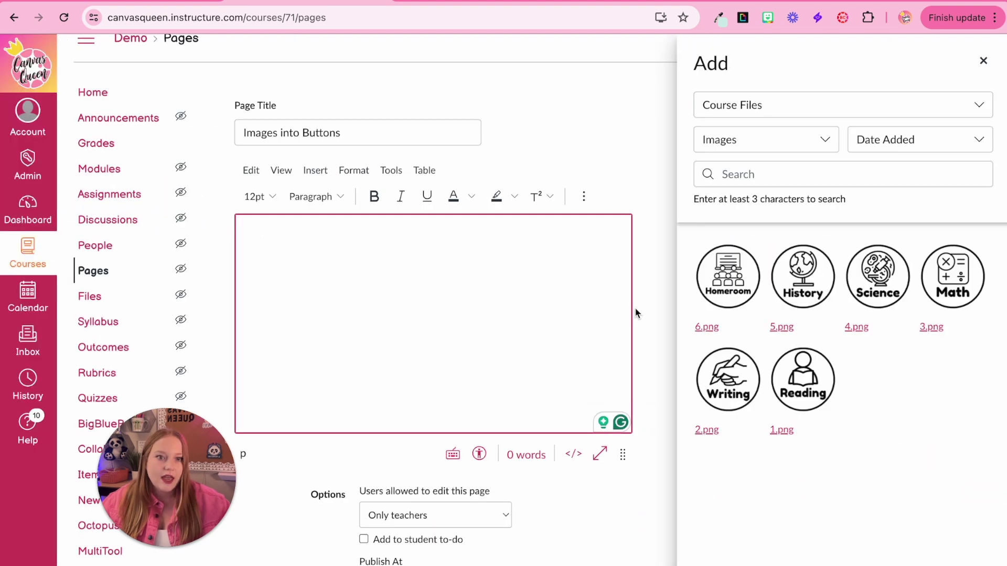
pyautogui.click(821, 381)
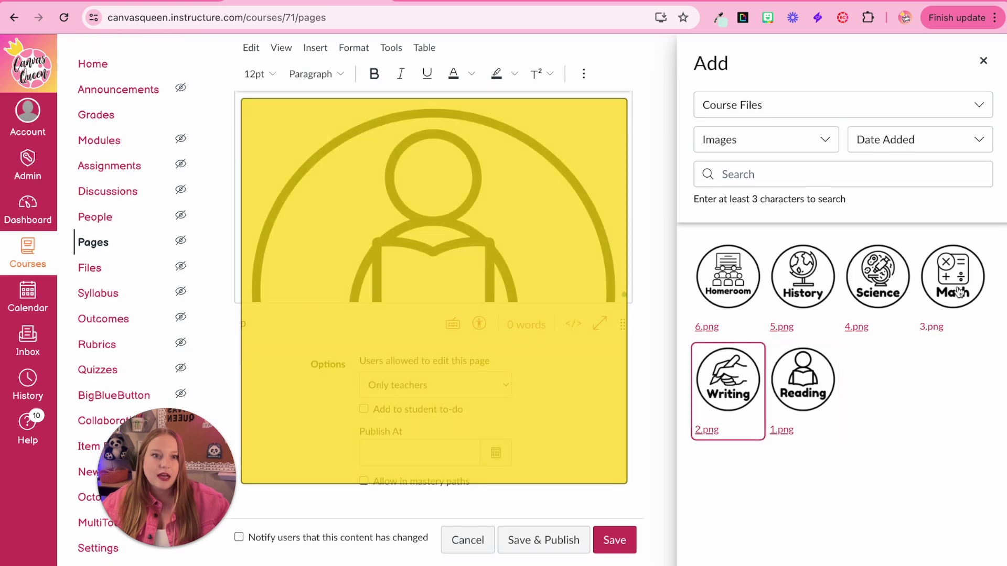
# Insert the Math, Science, History and Homeroom icons into the page body
pyautogui.click(977, 289)
pyautogui.click(881, 284)
pyautogui.click(805, 283)
pyautogui.click(742, 273)
pyautogui.click(984, 61)
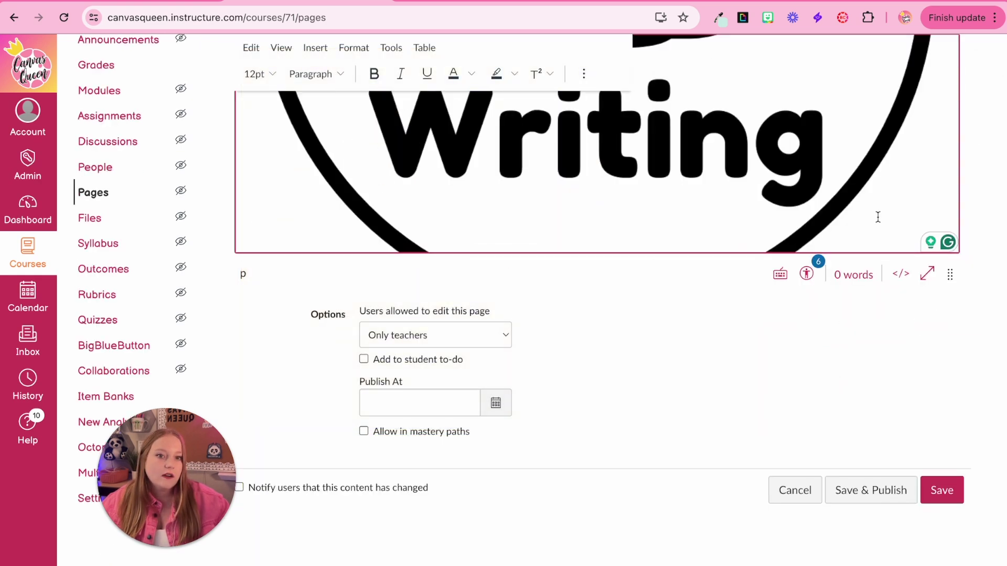
# Set the Homeroom image's width to 16 percent in its Image Options
pyautogui.scroll(10, 862, 244)
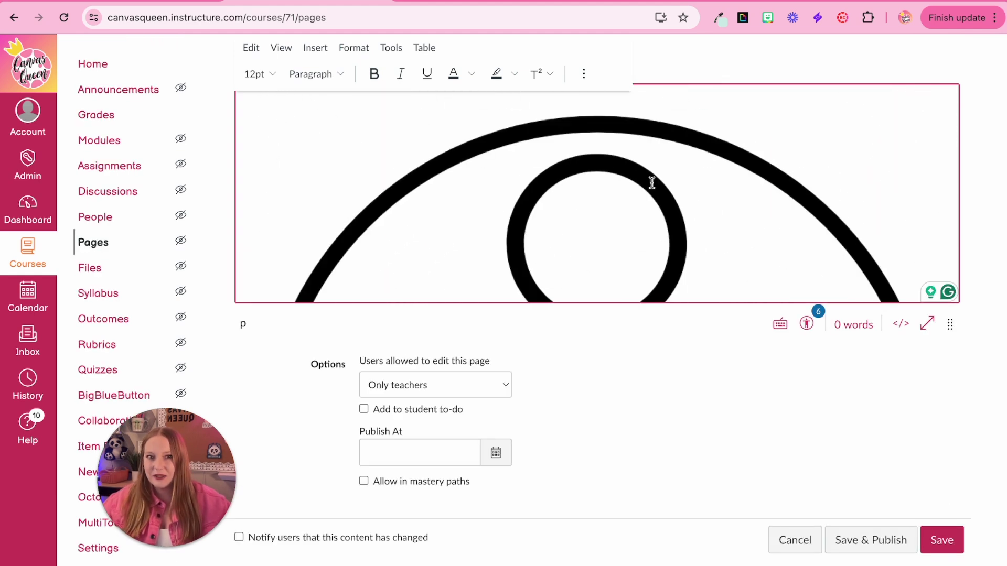
pyautogui.click(652, 183)
pyautogui.scroll(-5, 542, 213)
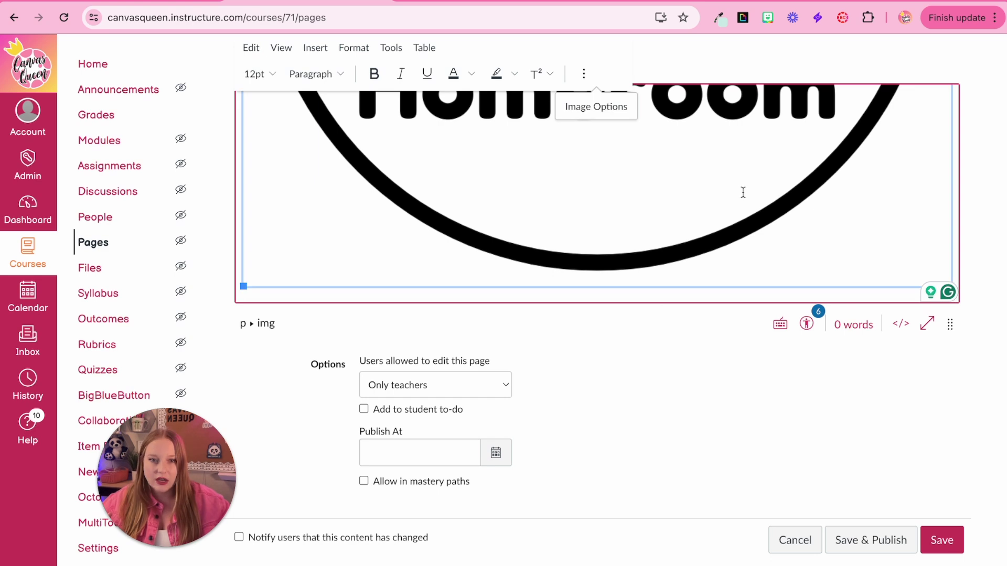
pyautogui.scroll(1, 743, 192)
pyautogui.click(611, 106)
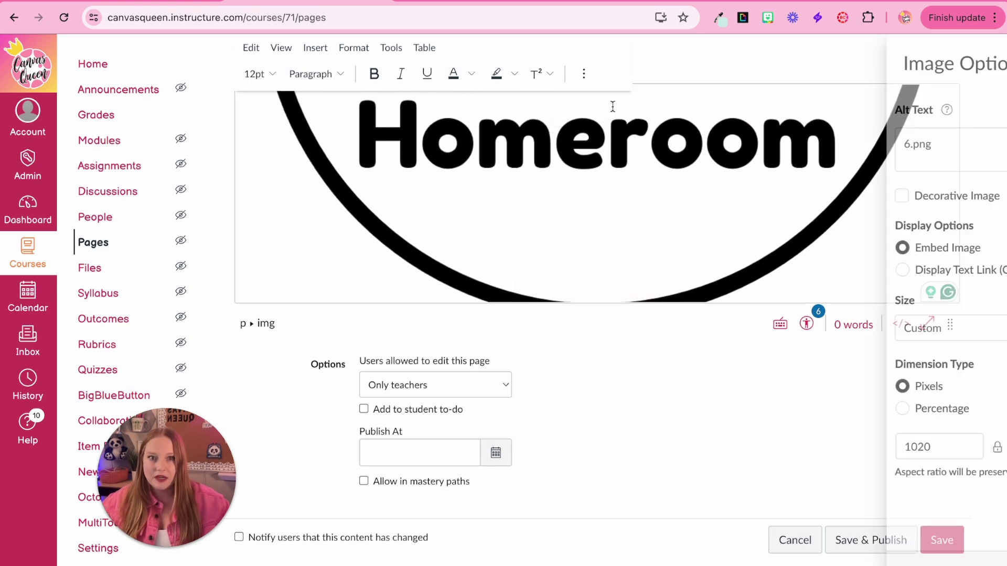
pyautogui.scroll(5, 908, 435)
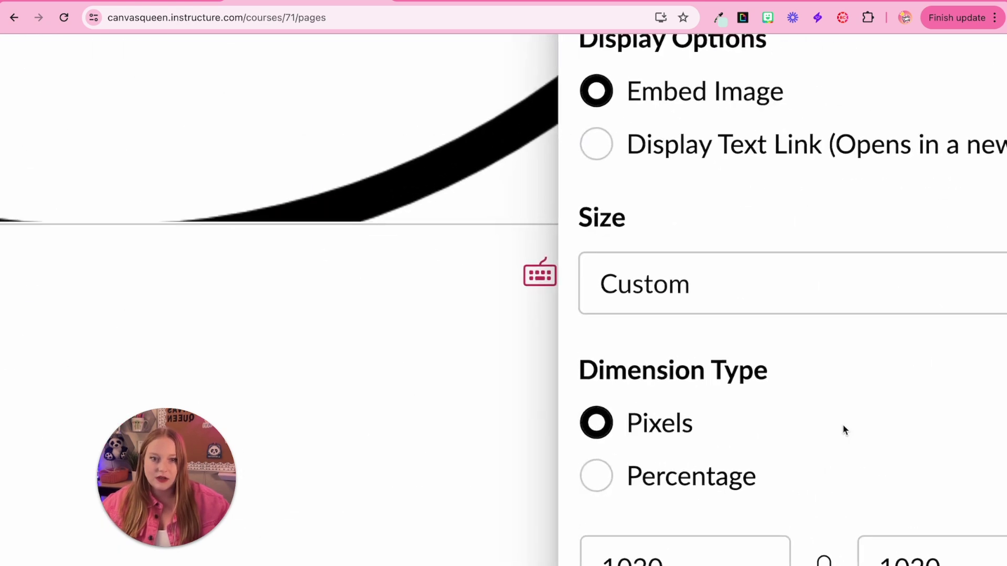
pyautogui.hscroll(1, 637, 487)
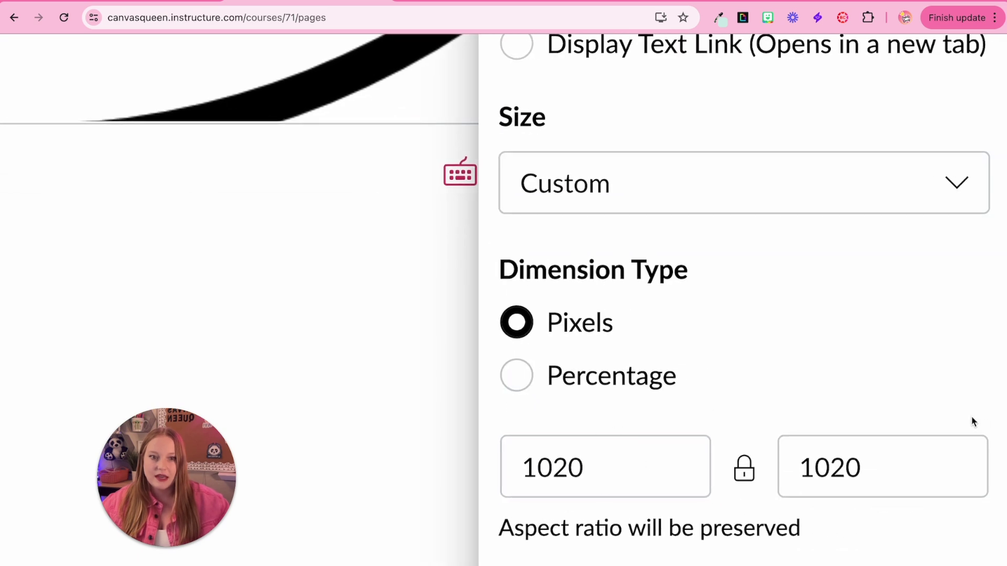
pyautogui.click(653, 384)
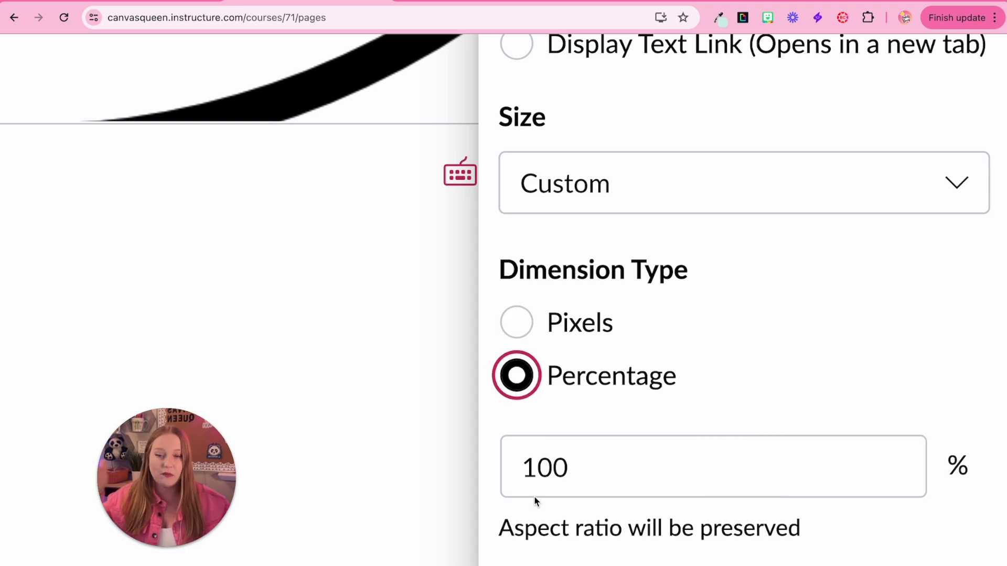
pyautogui.doubleClick(581, 478)
pyautogui.write('16')
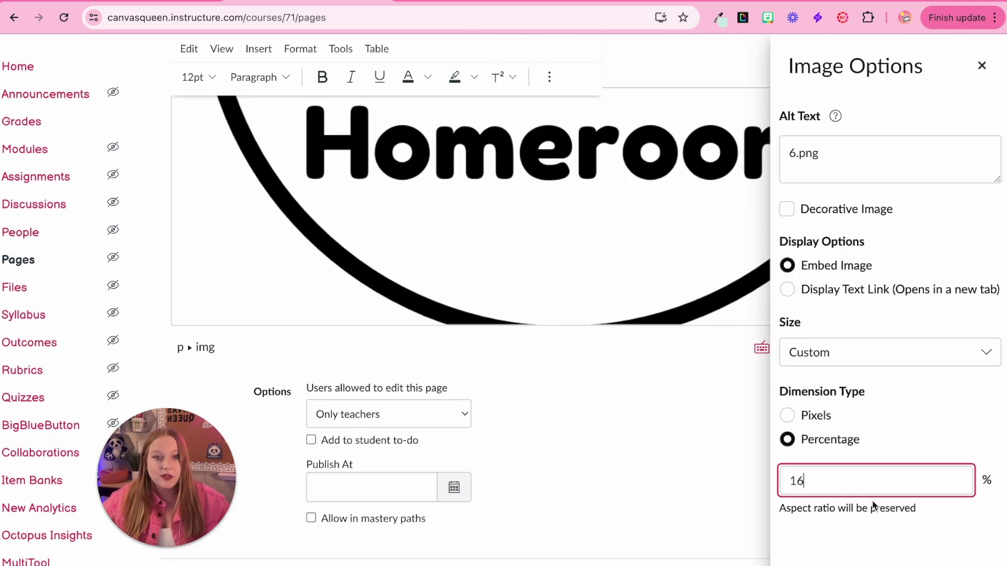
pyautogui.press('Return')
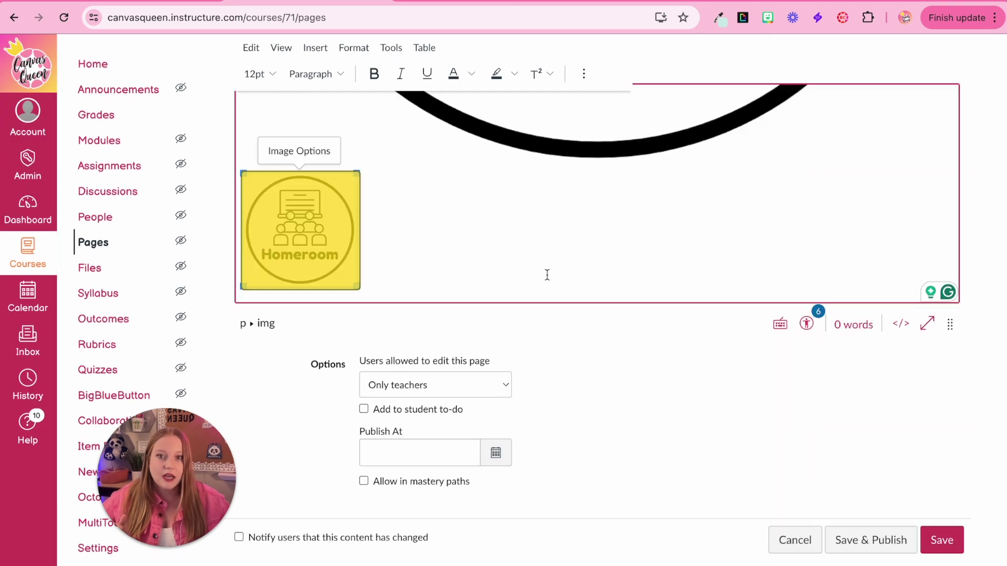
# Resize the History icon to 16% in its Image Options
pyautogui.scroll(3, 576, 184)
pyautogui.click(576, 184)
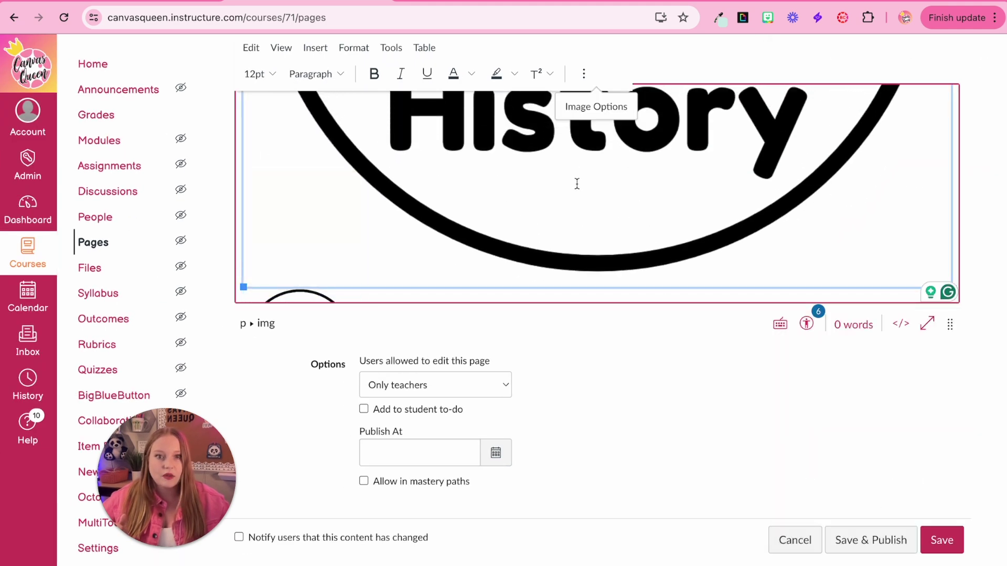
pyautogui.click(601, 105)
pyautogui.click(807, 409)
pyautogui.doubleClick(833, 447)
pyautogui.write('16')
pyautogui.click(970, 563)
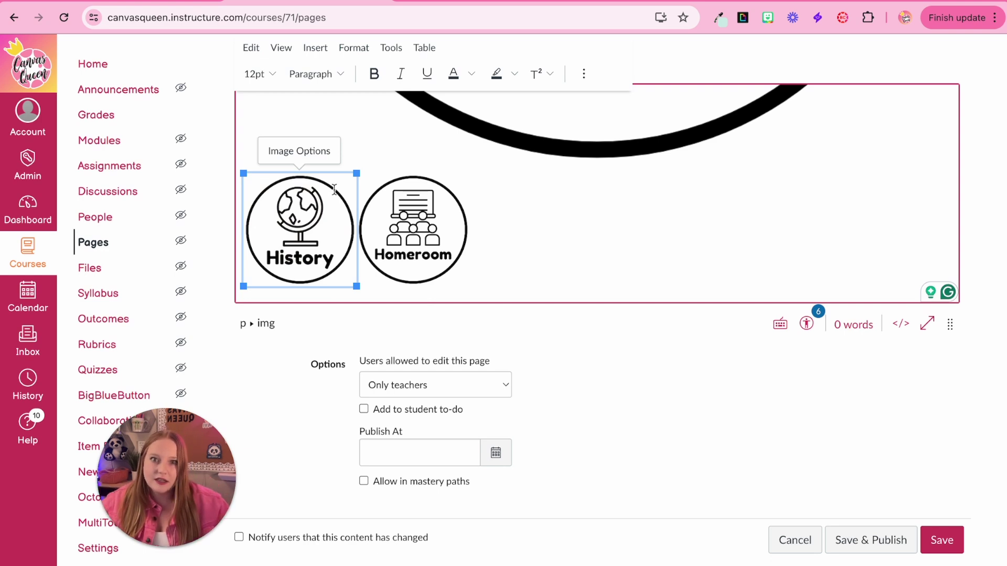
# Reset the History icon back to 16% after it was dragged larger
pyautogui.moveTo(357, 173); pyautogui.dragTo(388, 133)
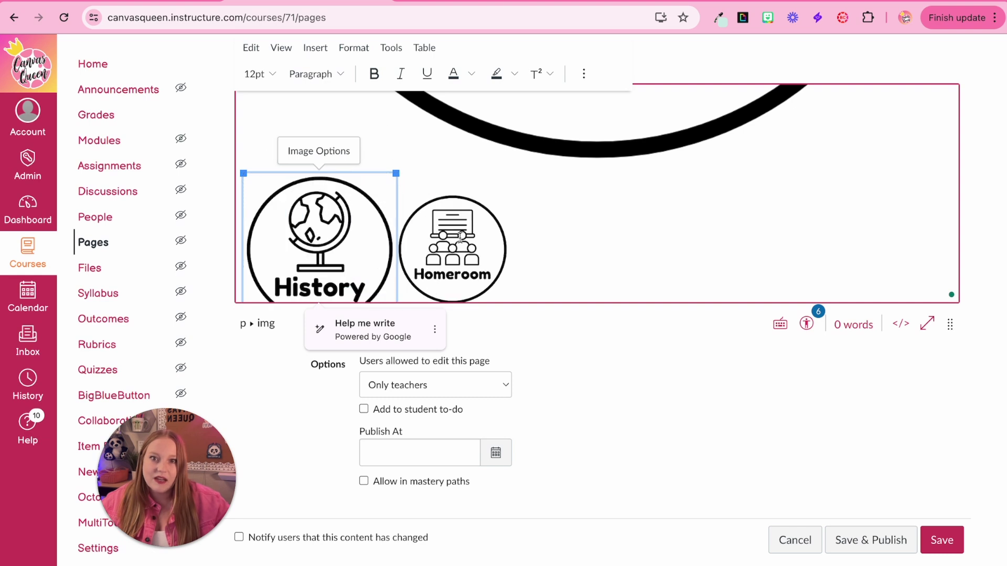
pyautogui.scroll(-1, 430, 189)
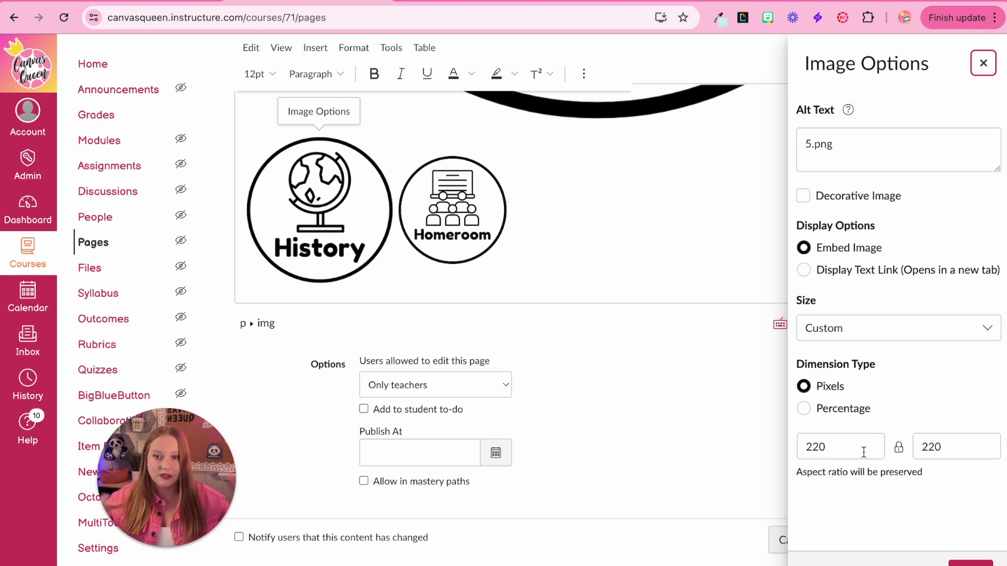
pyautogui.click(804, 409)
pyautogui.doubleClick(827, 448)
pyautogui.write('16')
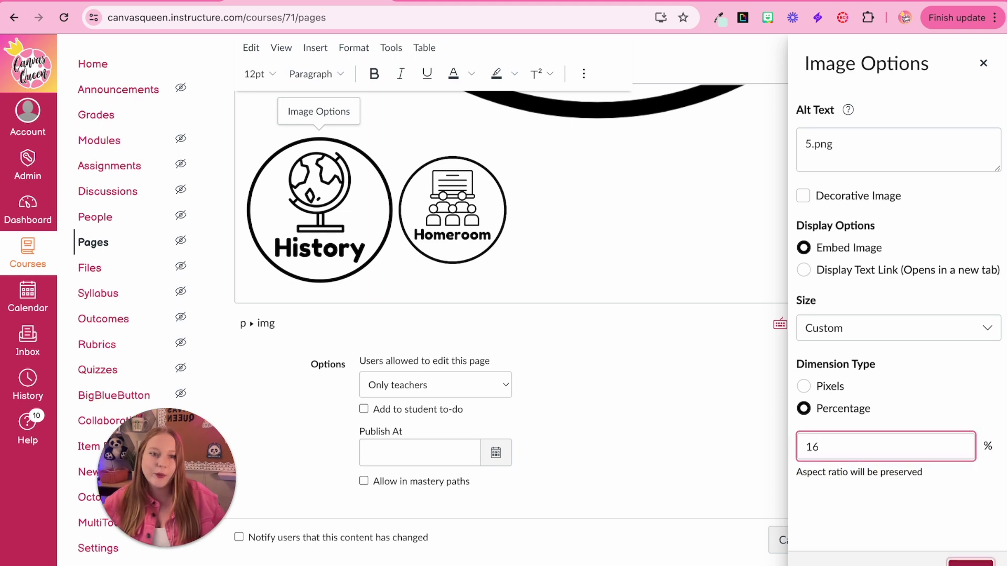
pyautogui.click(962, 563)
# Begin resizing the Science icon by selecting its percentage size value
pyautogui.click(609, 118)
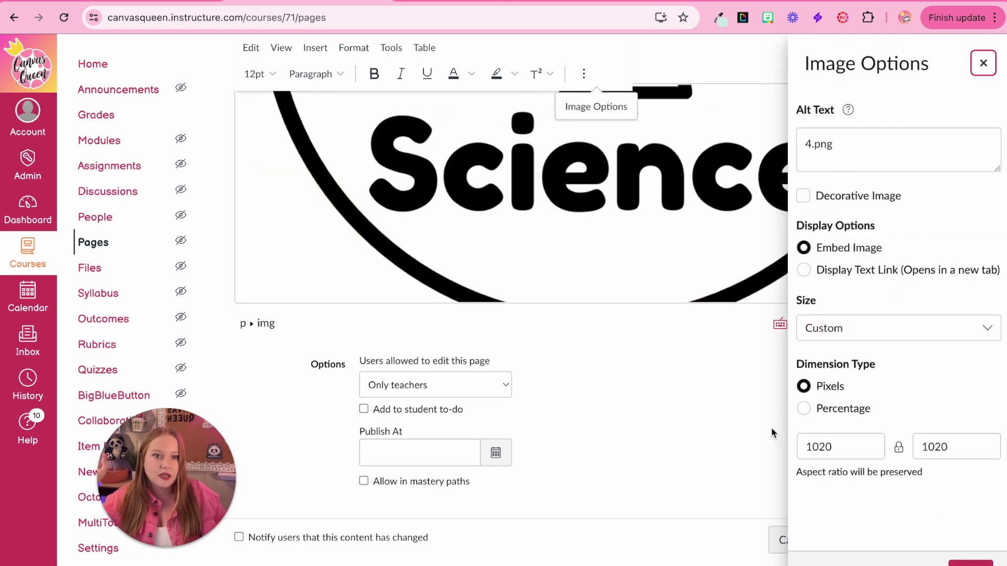
pyautogui.click(804, 409)
pyautogui.doubleClick(820, 452)
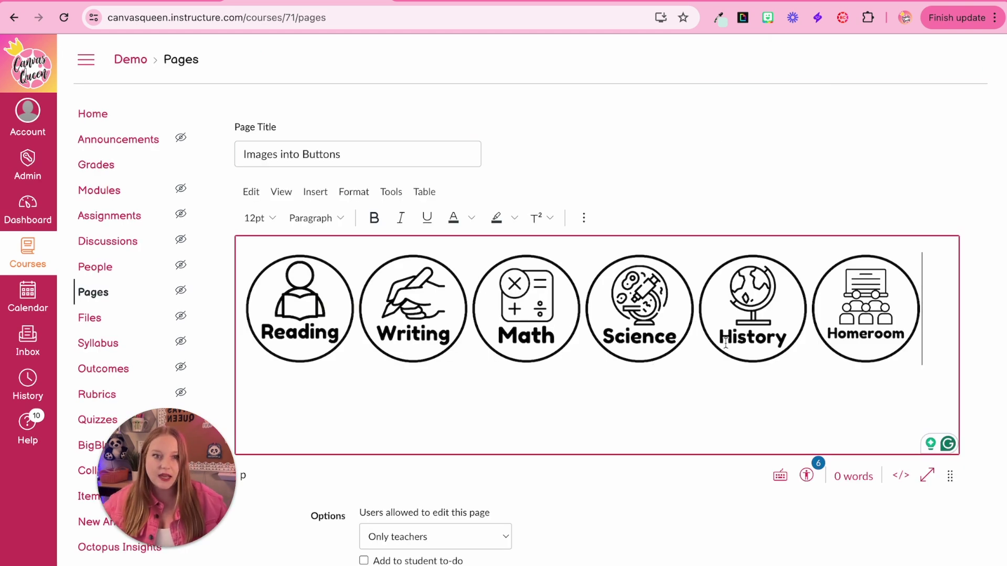
# Center-align the row of six icons from Homeroom back to Reading using the Alignment menu
pyautogui.click(935, 301)
pyautogui.click(939, 302)
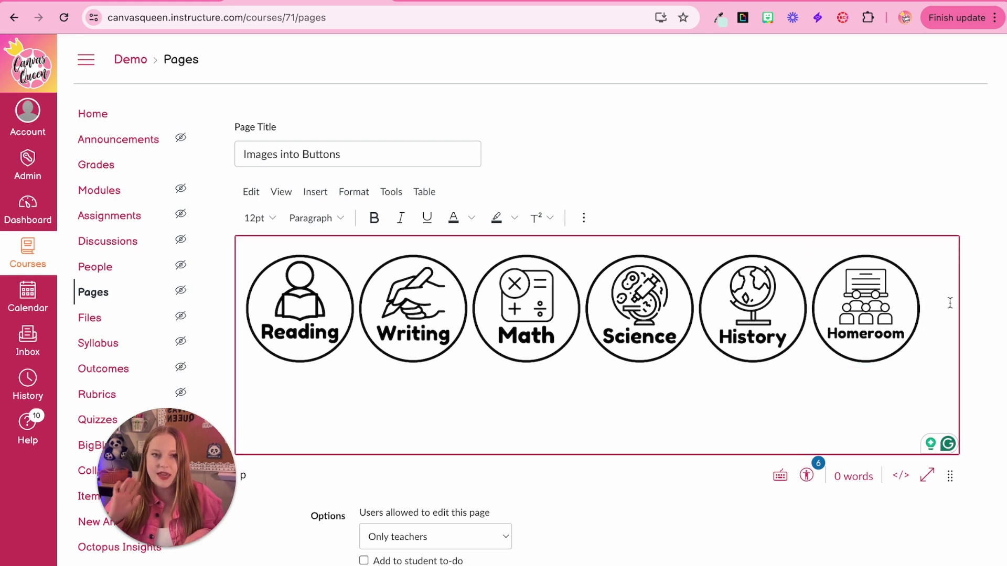
pyautogui.press('Left')
pyautogui.press('Left')
pyautogui.press('Left')
pyautogui.press('Left')
pyautogui.press('Left')
pyautogui.press('Left')
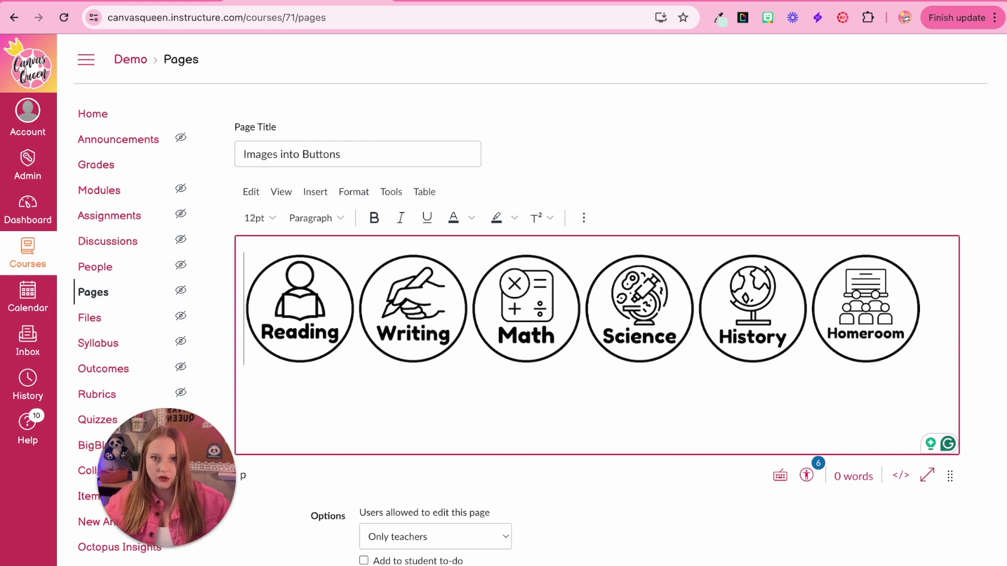
pyautogui.click(582, 219)
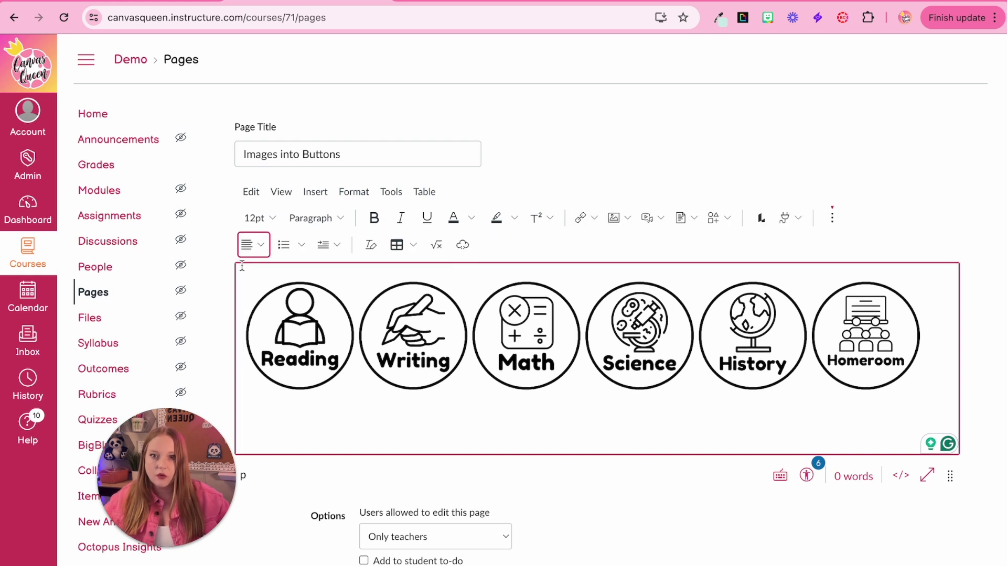
pyautogui.click(252, 247)
pyautogui.click(253, 293)
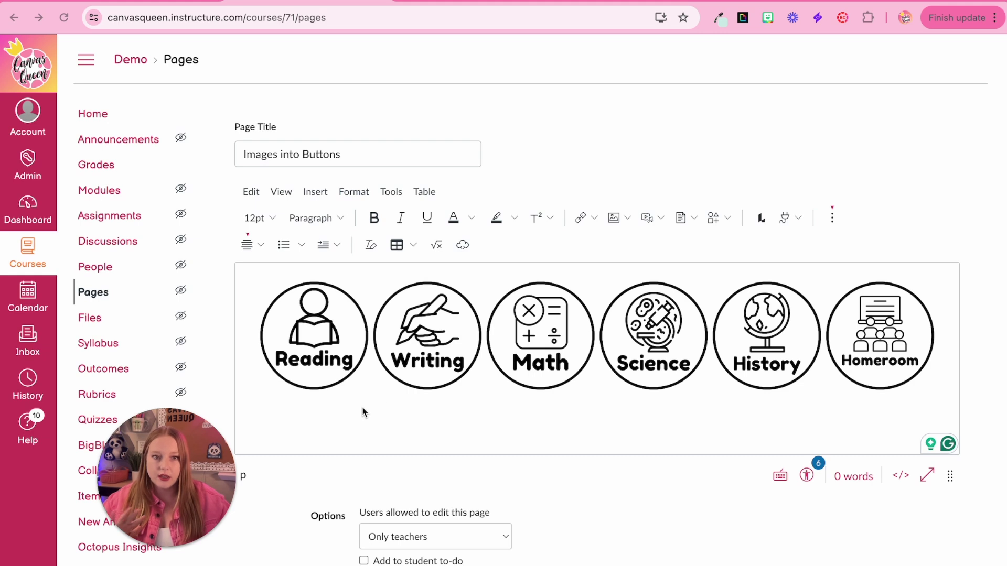
# Link the Reading icon to Reading Module as a course link
pyautogui.click(325, 336)
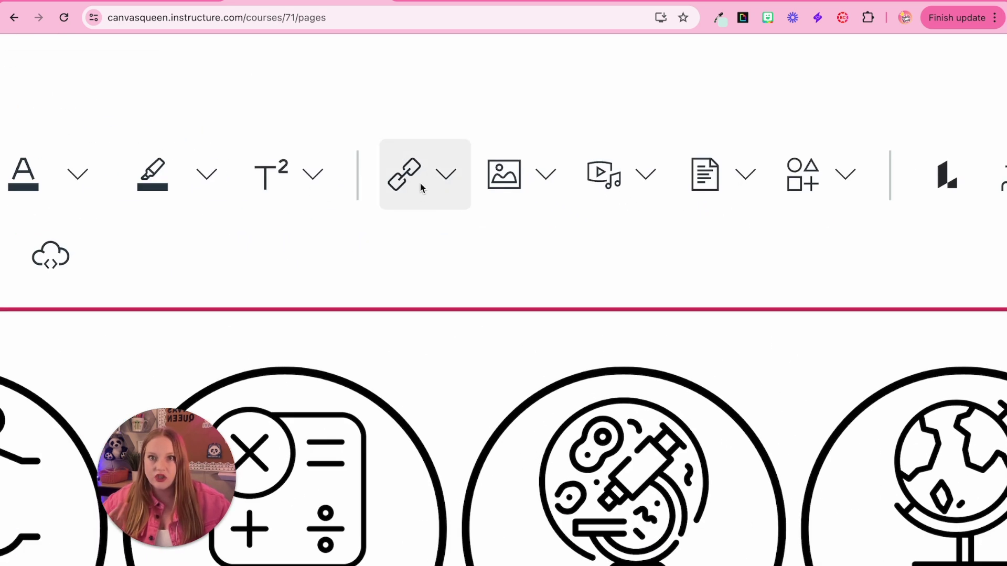
pyautogui.click(446, 174)
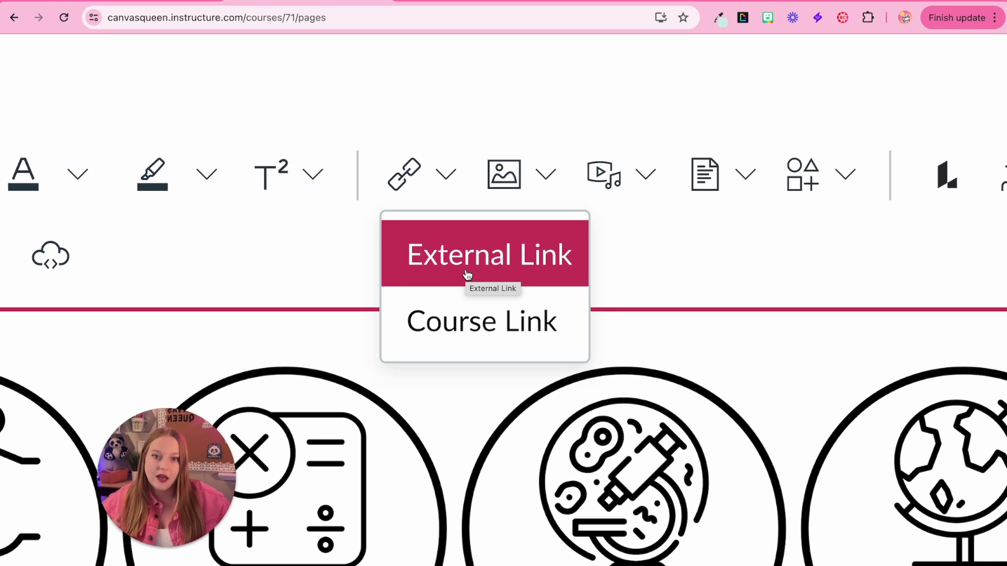
pyautogui.click(457, 327)
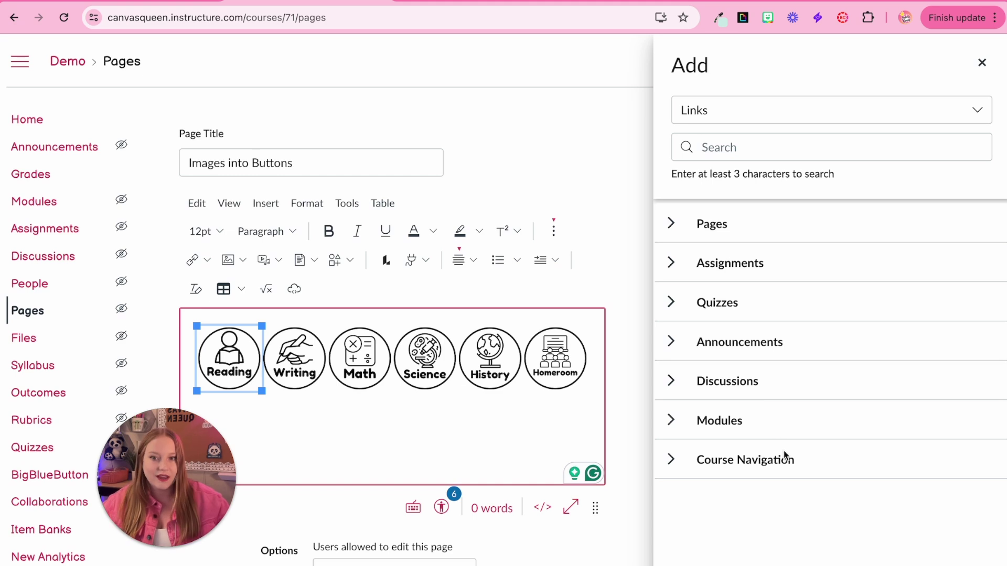
pyautogui.click(671, 420)
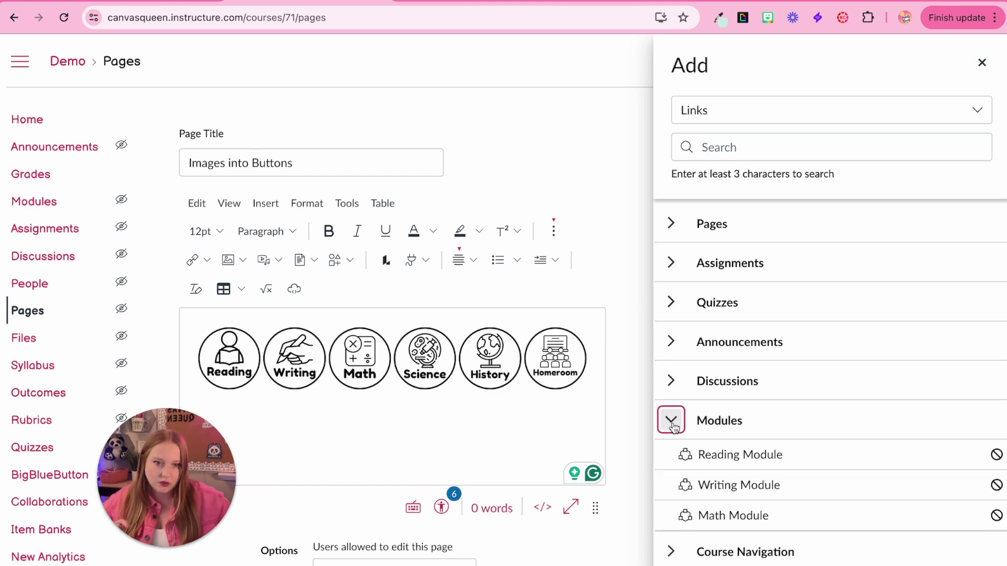
pyautogui.scroll(-1, 676, 426)
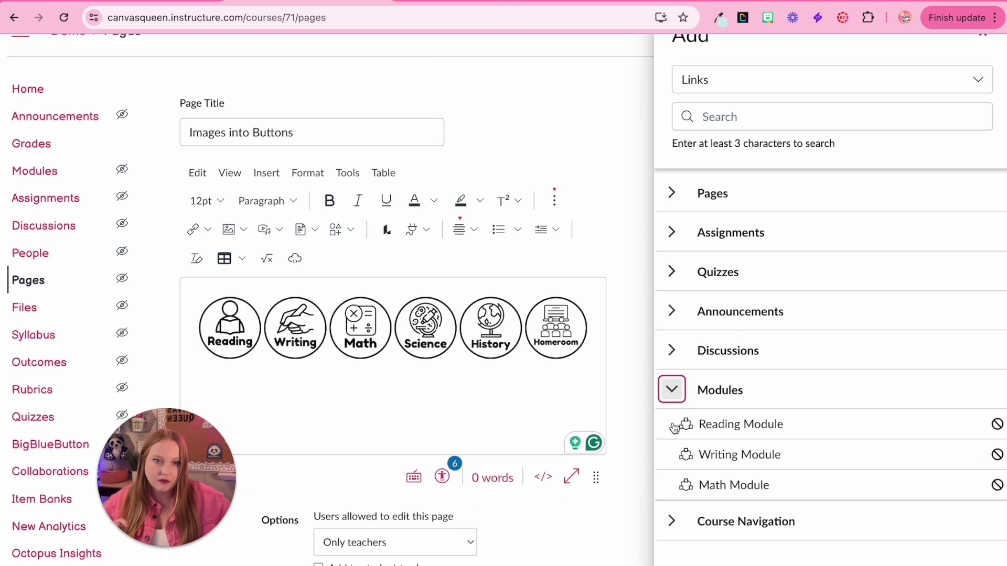
pyautogui.click(738, 423)
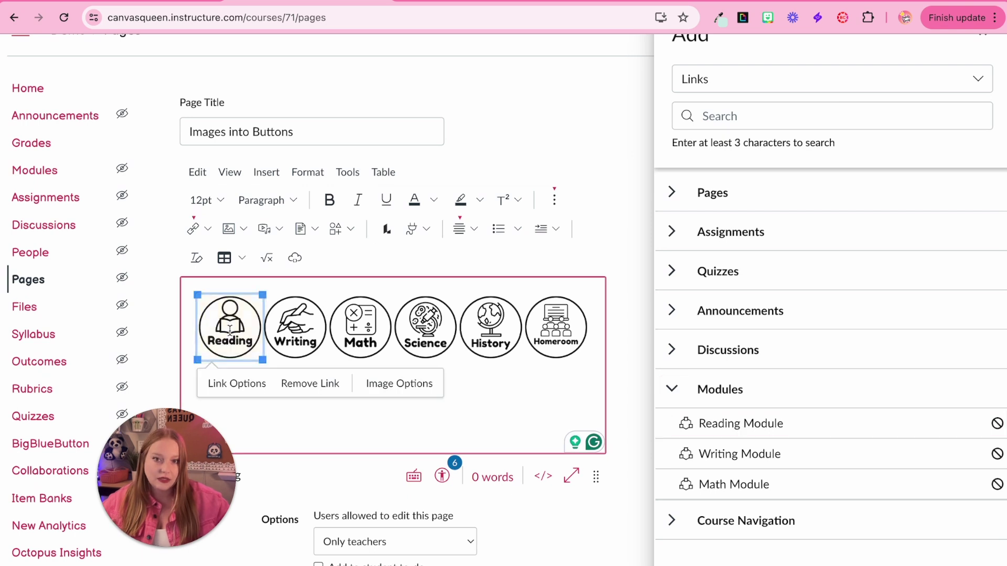
# Link the Writing and Math icons to Writing Module and Math Module, then save the page
pyautogui.click(294, 326)
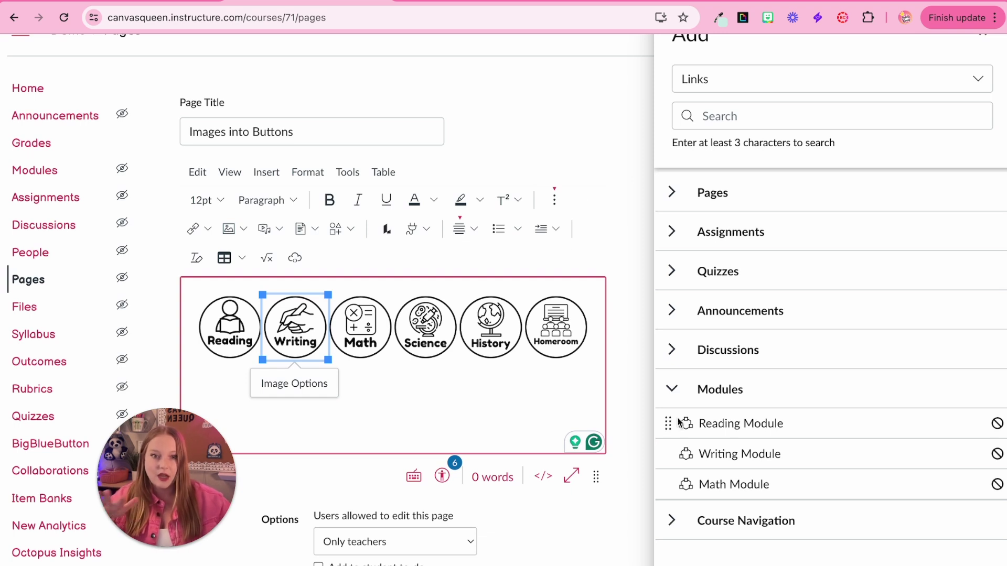
pyautogui.click(717, 464)
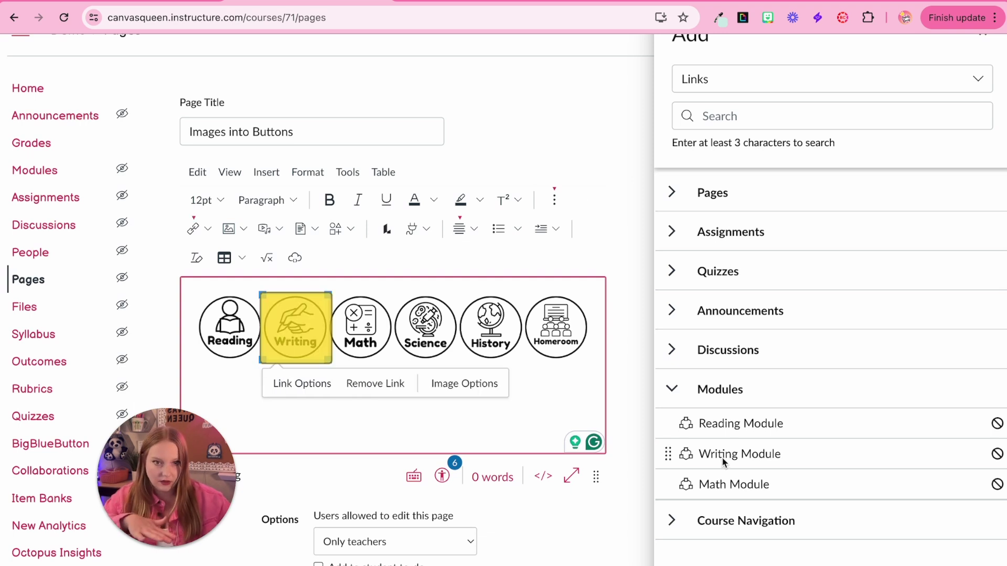
pyautogui.click(360, 338)
pyautogui.click(741, 497)
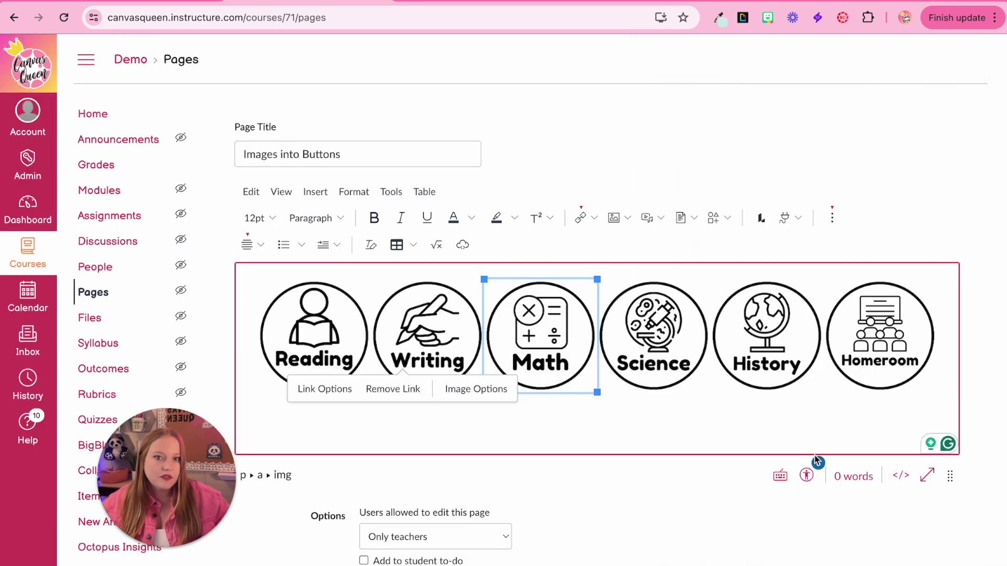
pyautogui.scroll(-3, 751, 379)
pyautogui.click(947, 534)
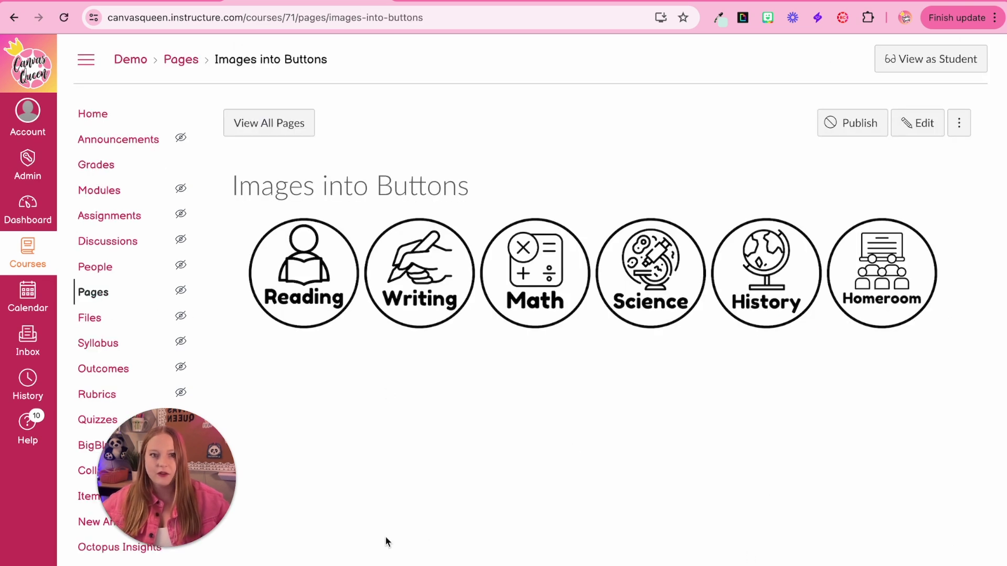
# Test the Reading icon link, return, and confirm the Writing icon opens Writing Module
pyautogui.click(311, 314)
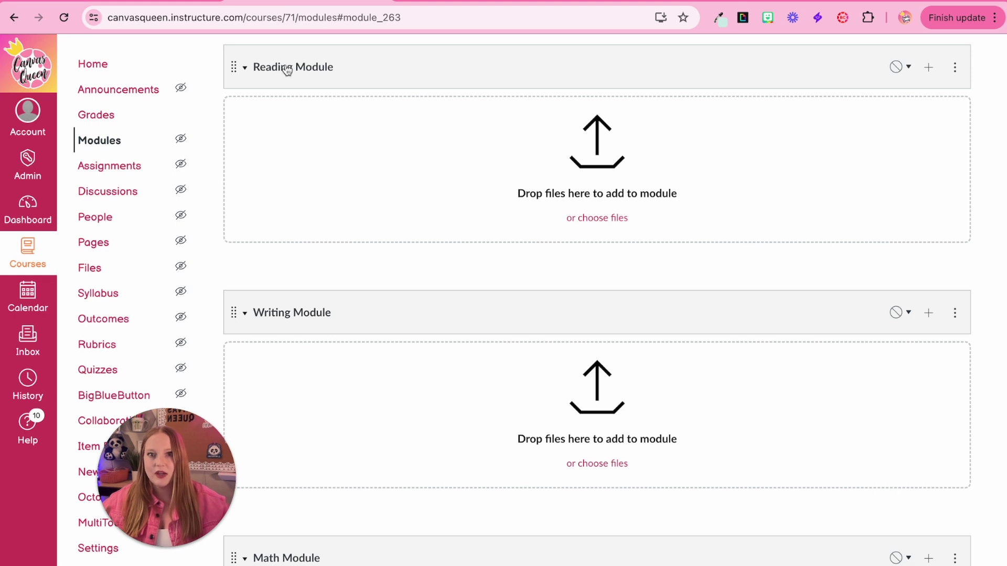
pyautogui.click(14, 24)
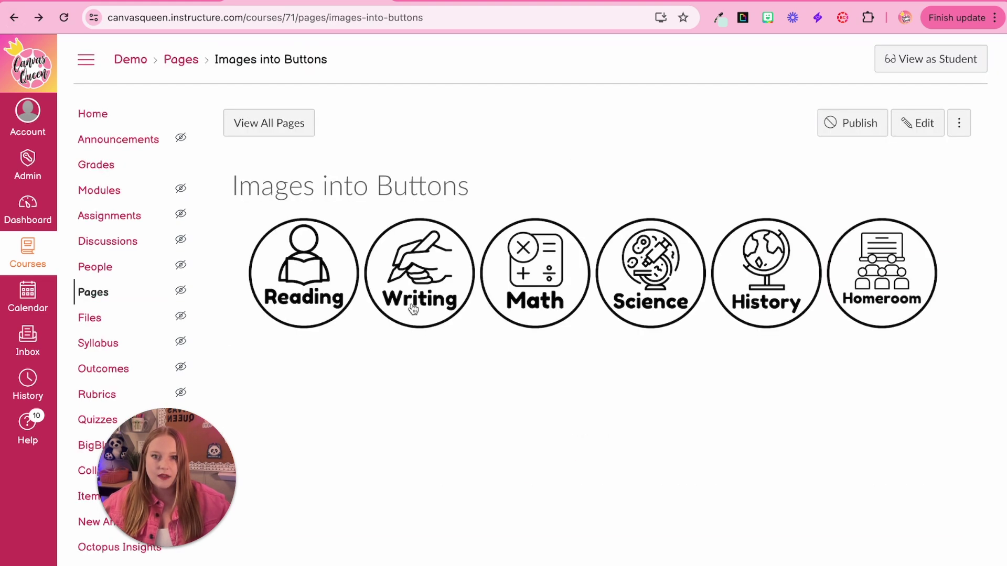
pyautogui.click(561, 281)
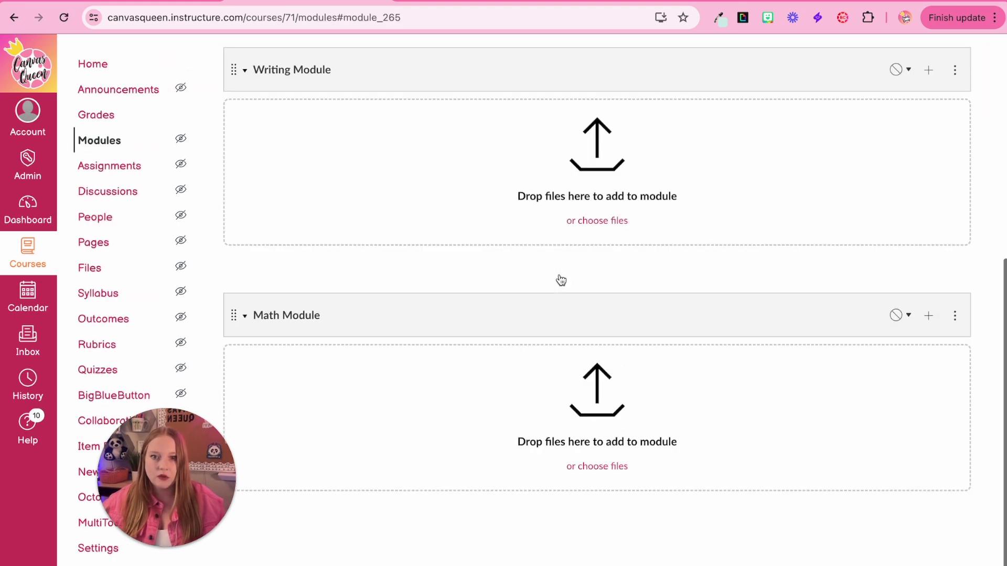